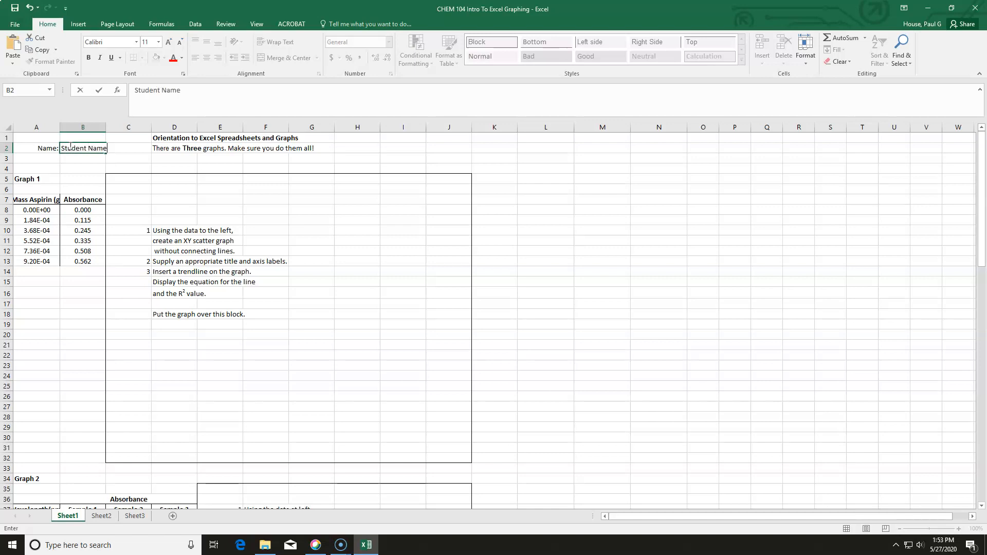
# - Insert a markers-only XY scatter chart of the mass aspirin and absorbance data in A7:B13 and move it onto the block
pyautogui.press('Return')
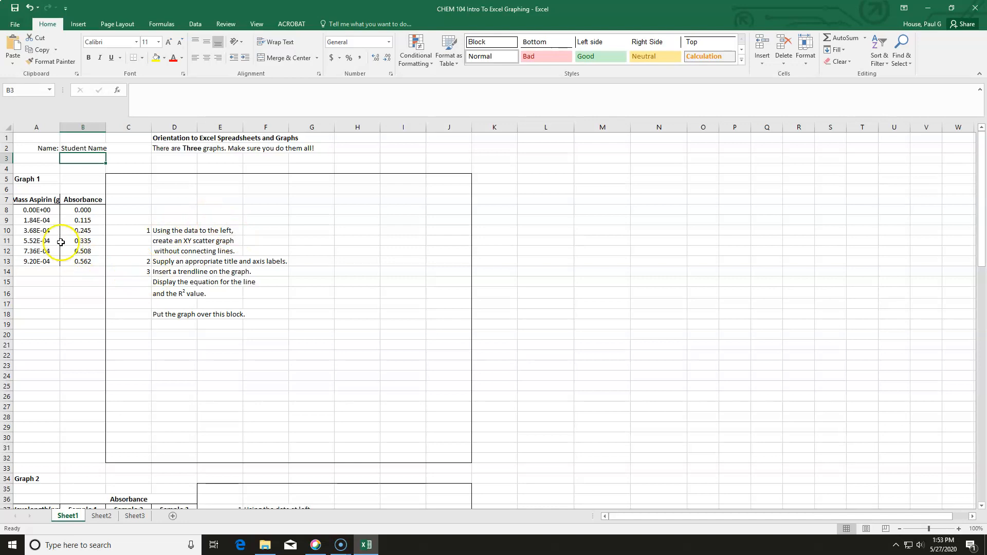
pyautogui.click(43, 199)
pyautogui.moveTo(44, 199); pyautogui.dragTo(76, 258)
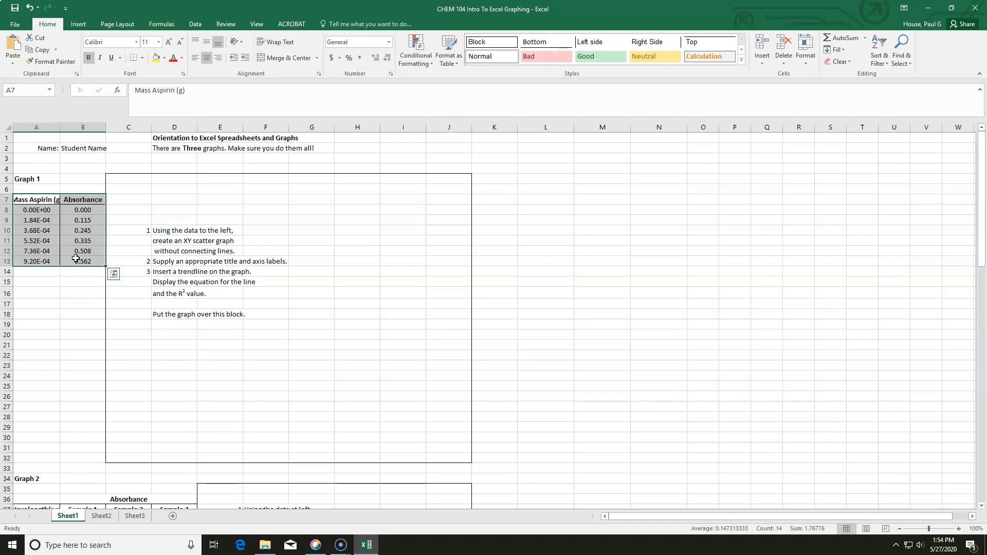
pyautogui.click(78, 24)
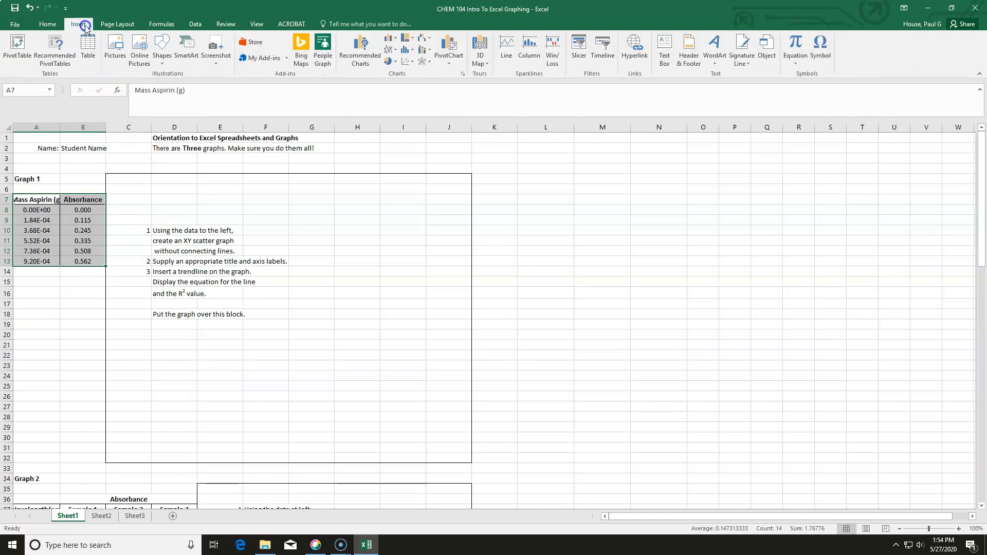
pyautogui.click(409, 63)
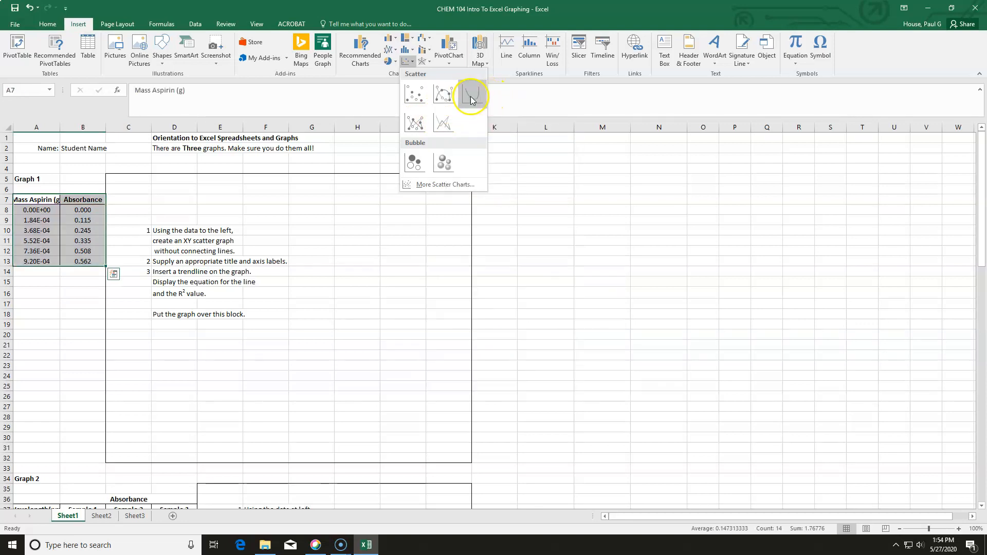
pyautogui.click(421, 98)
pyautogui.moveTo(415, 252); pyautogui.dragTo(332, 203)
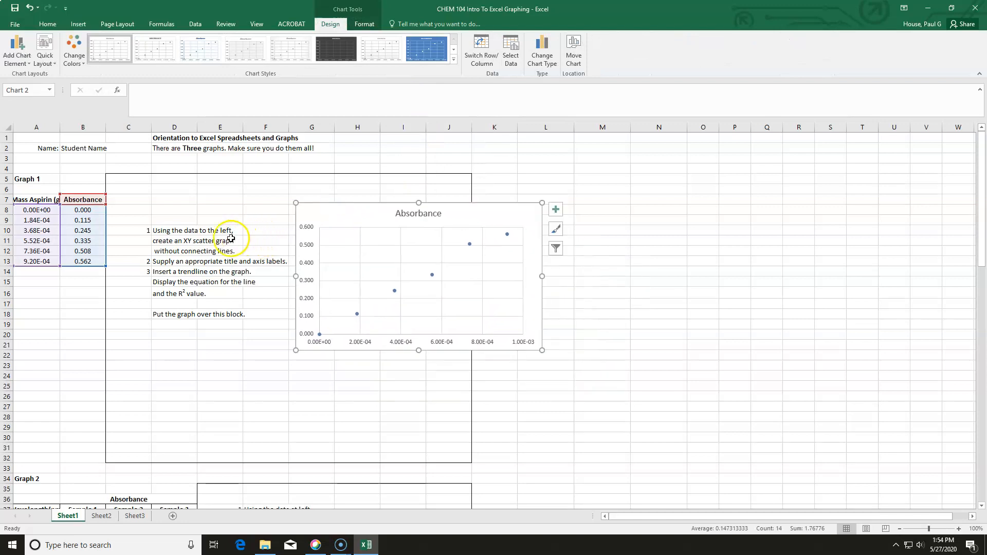
# - Retitle the chart 'Absorbance vs. Mass Aspirin'
pyautogui.click(439, 213)
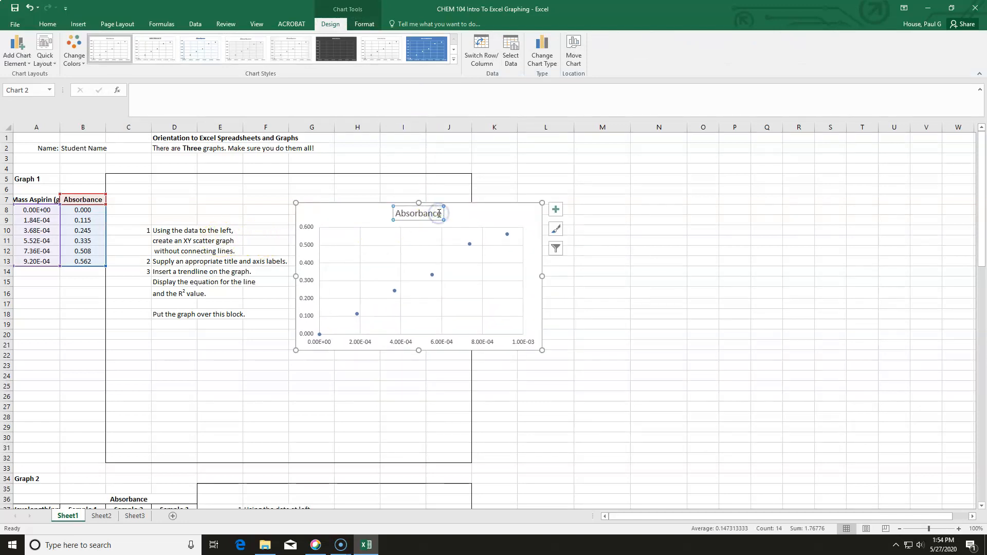
pyautogui.moveTo(438, 213); pyautogui.dragTo(398, 213)
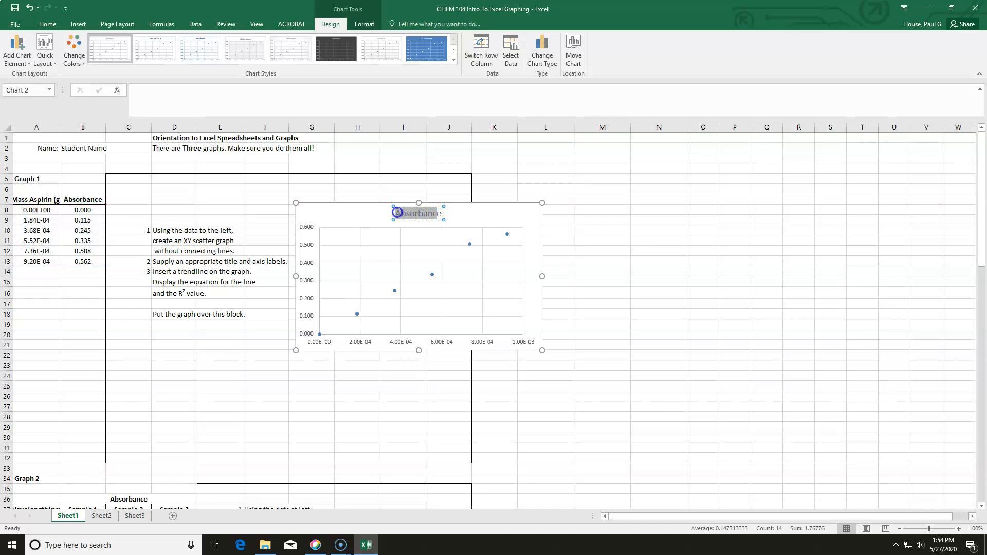
pyautogui.press('BackSpace')
pyautogui.press('Delete')
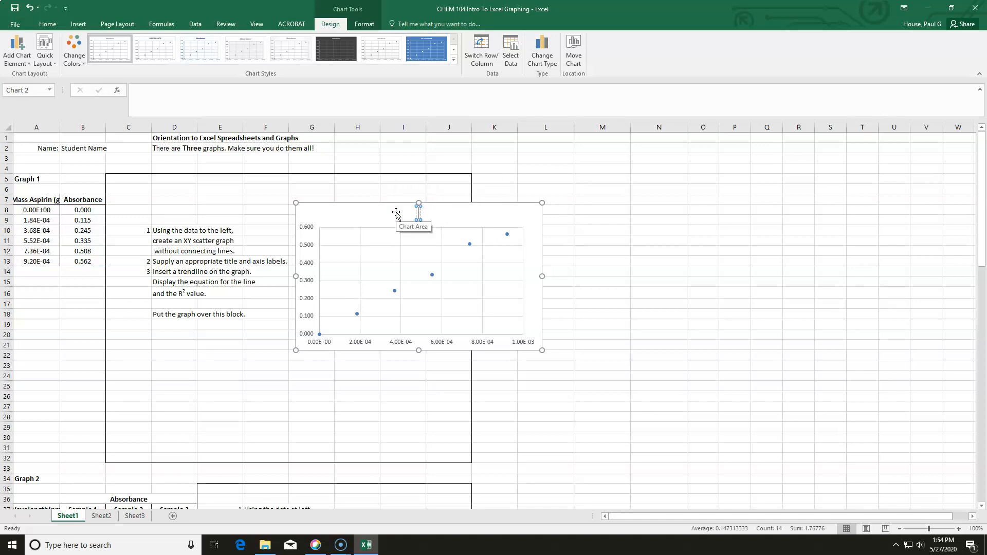
pyautogui.write('Sta')
pyautogui.press('BackSpace')
pyautogui.press('BackSpace')
pyautogui.press('BackSpace')
pyautogui.write('Absorbance')
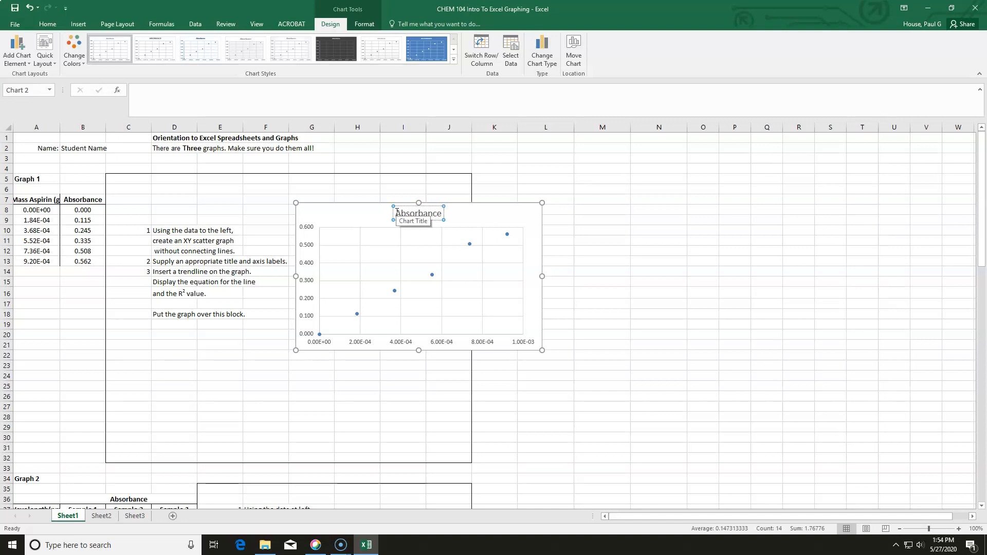
pyautogui.write(' vs. Mass Aspirin')
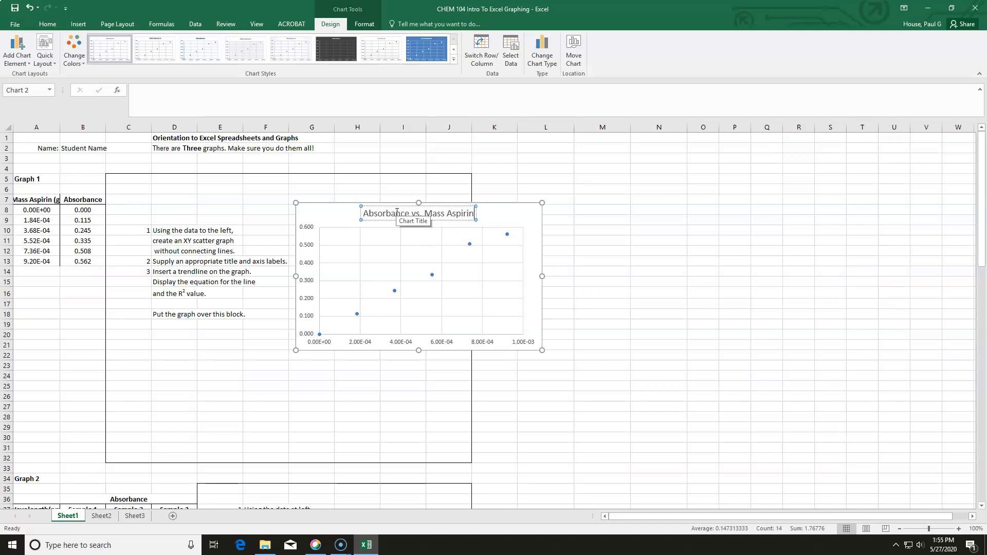
# - Replace the chart title with 'Standard curve for aspirin absorbance'
pyautogui.click(473, 212)
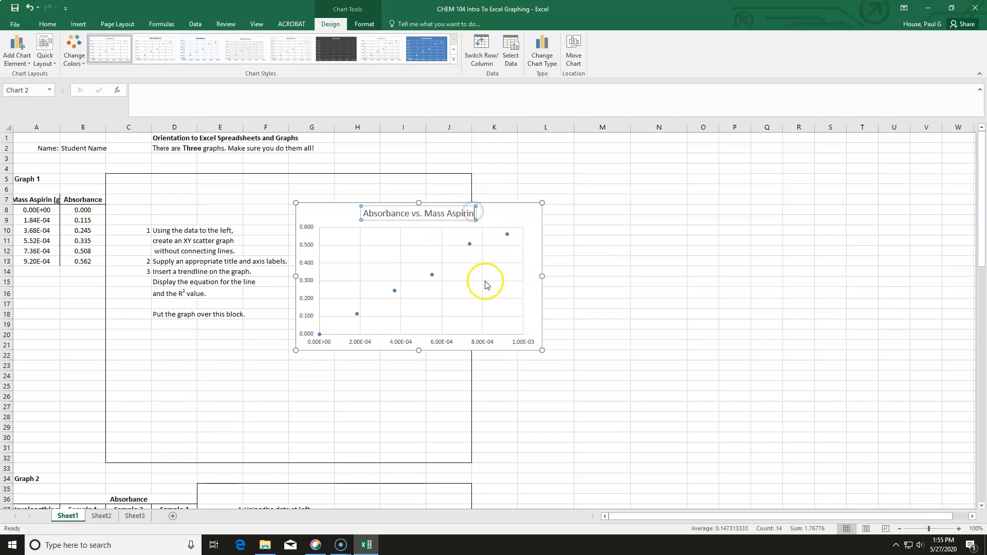
pyautogui.click(472, 212)
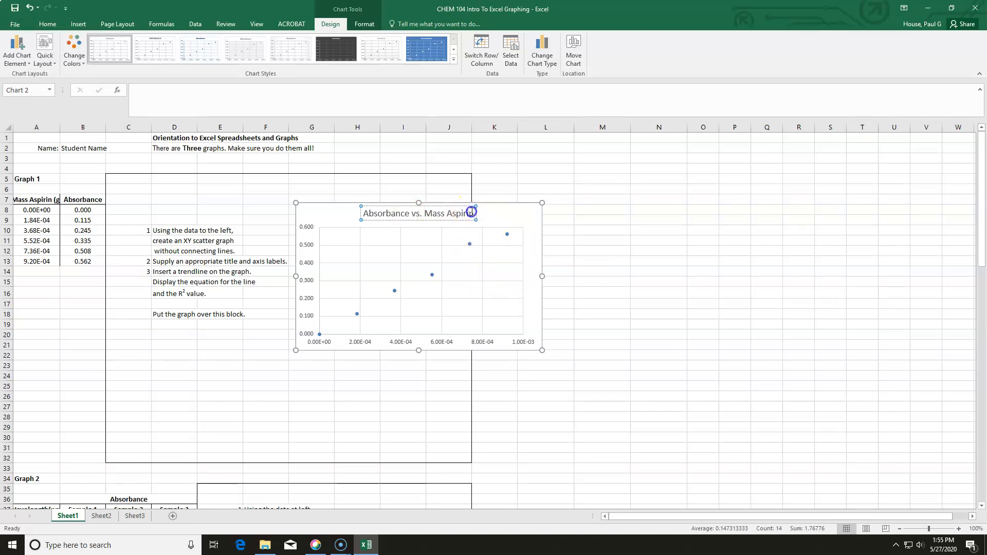
pyautogui.moveTo(430, 215); pyautogui.dragTo(388, 214)
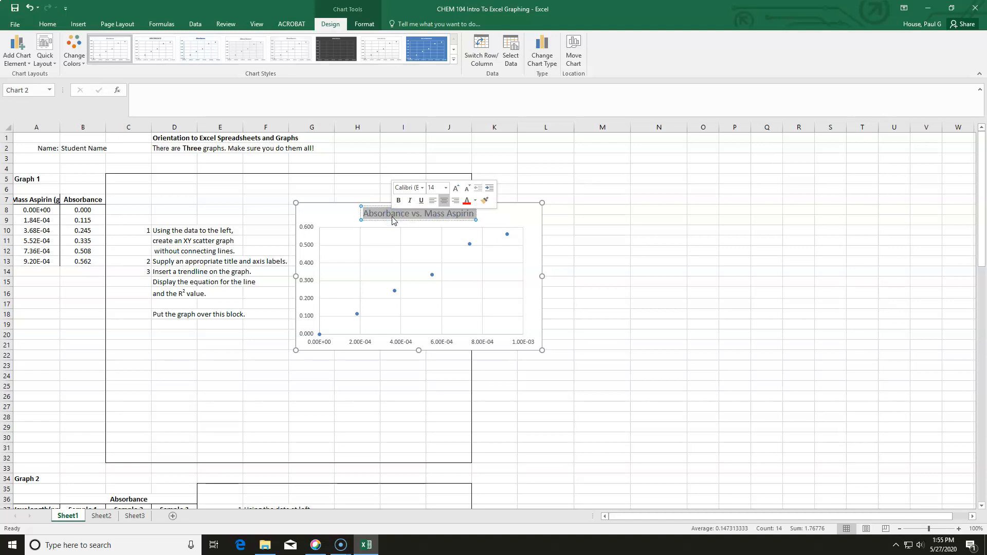
pyautogui.write('Standard curve for asp')
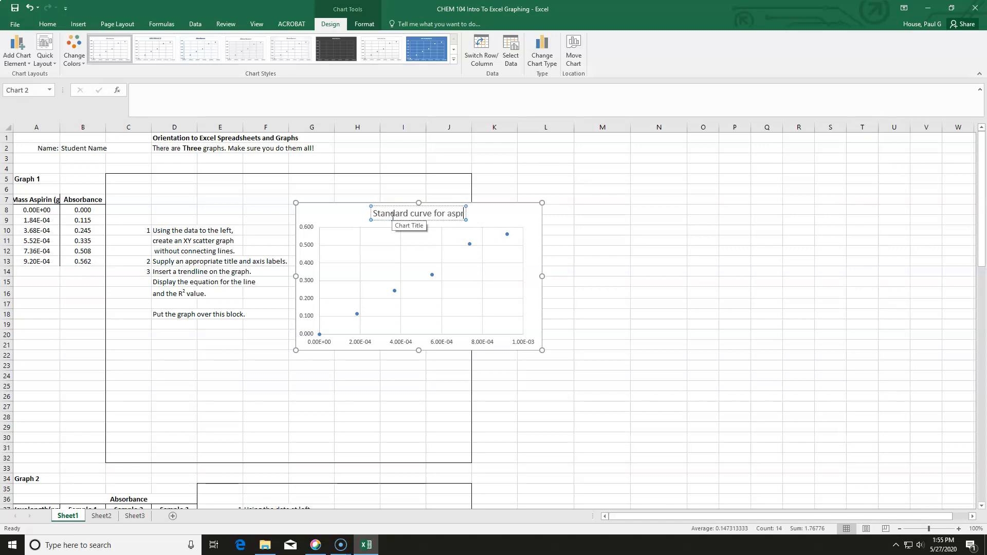
pyautogui.write('irin')
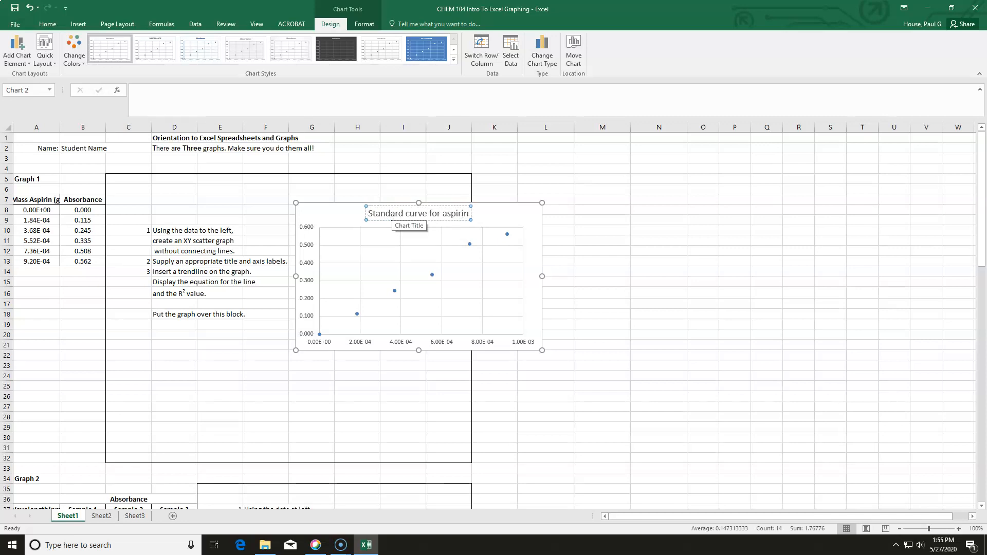
pyautogui.write(' absorbance')
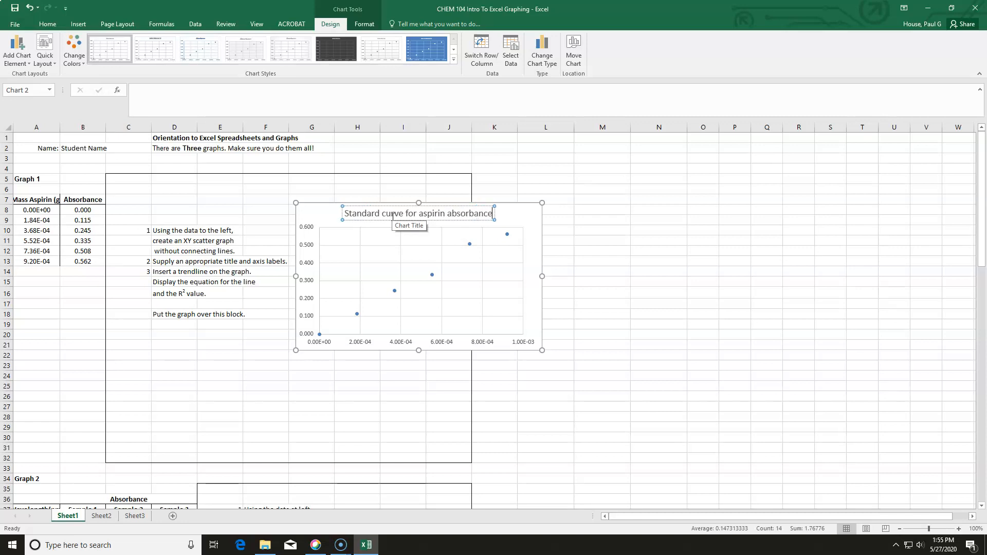
pyautogui.click(522, 216)
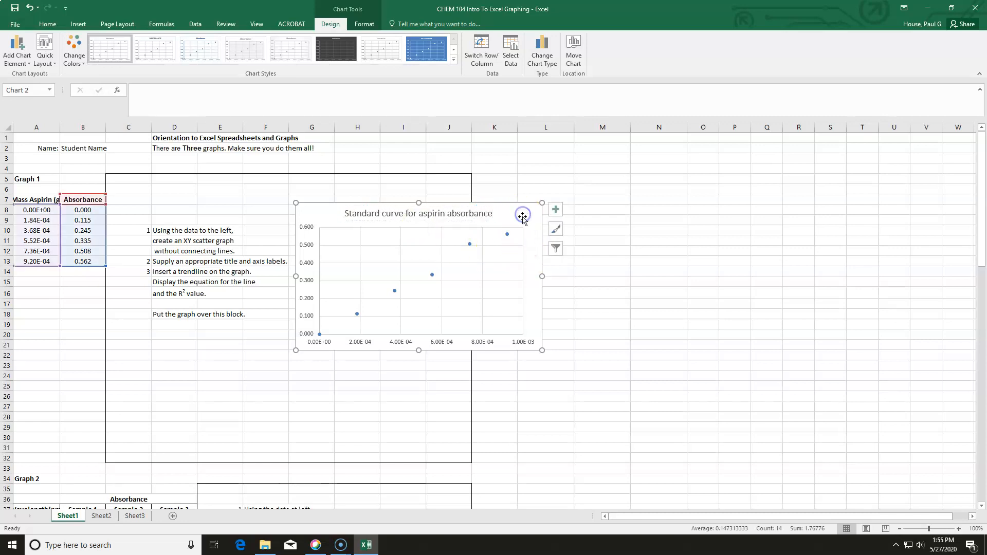
pyautogui.click(554, 210)
pyautogui.click(577, 227)
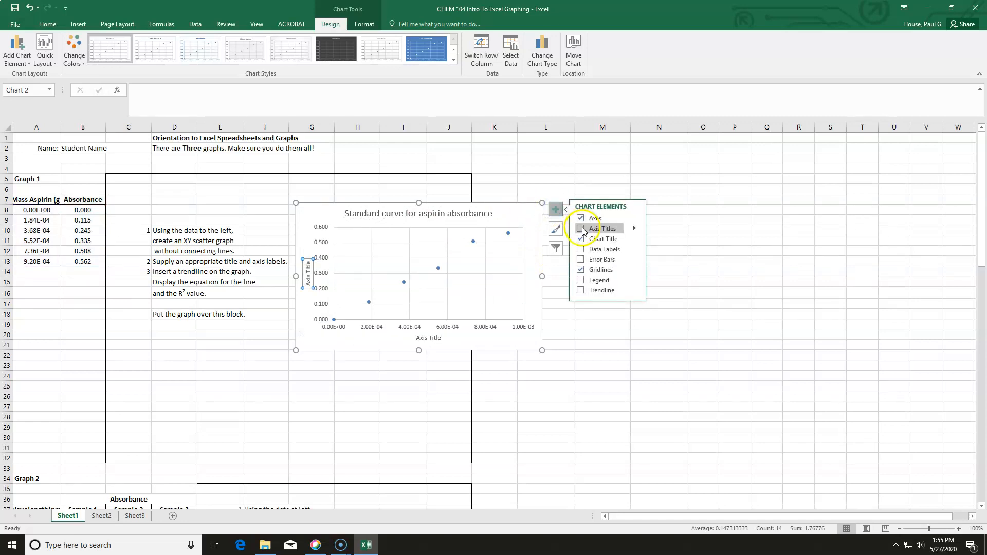
pyautogui.click(576, 227)
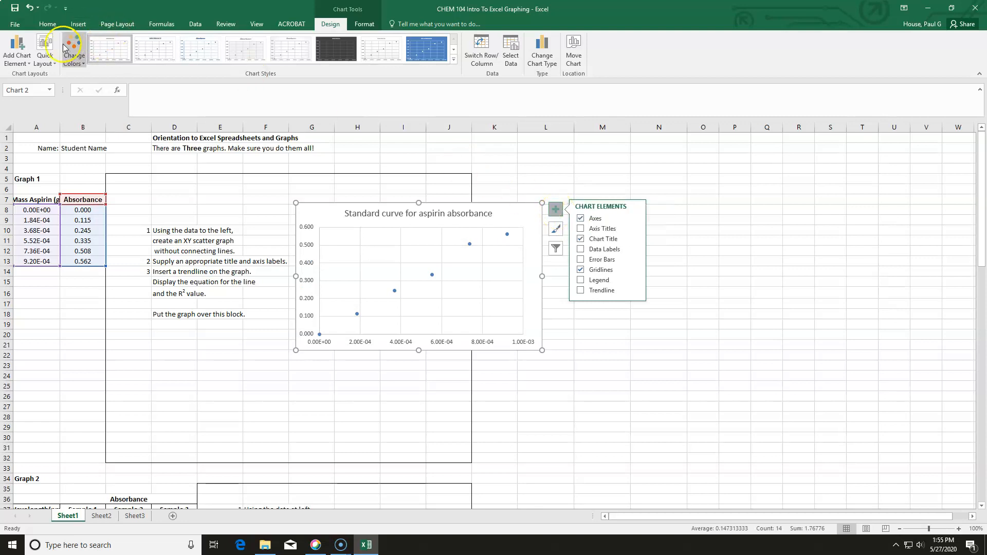
# - Add a primary horizontal axis title reading 'mass aspirin (g)'
pyautogui.click(22, 53)
pyautogui.moveTo(32, 86)
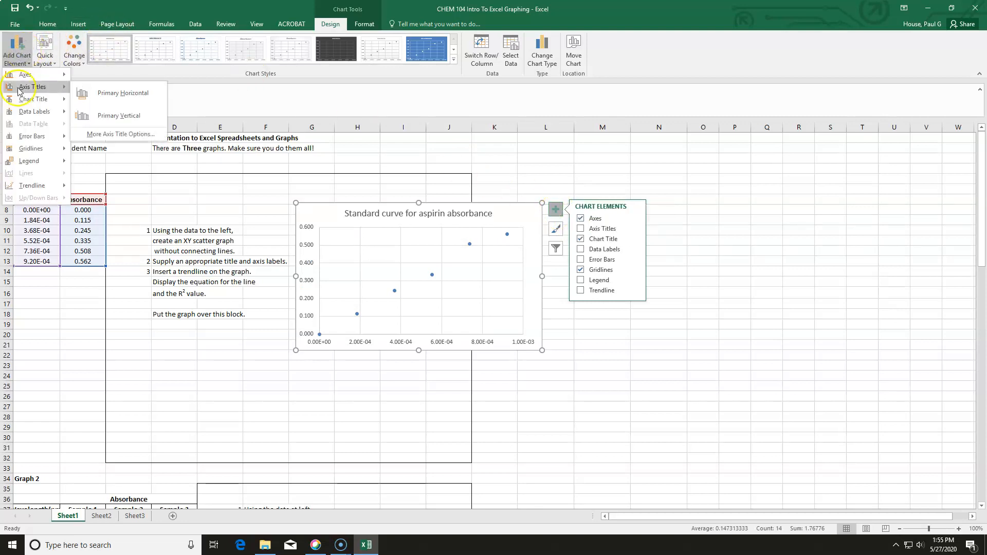
pyautogui.click(93, 96)
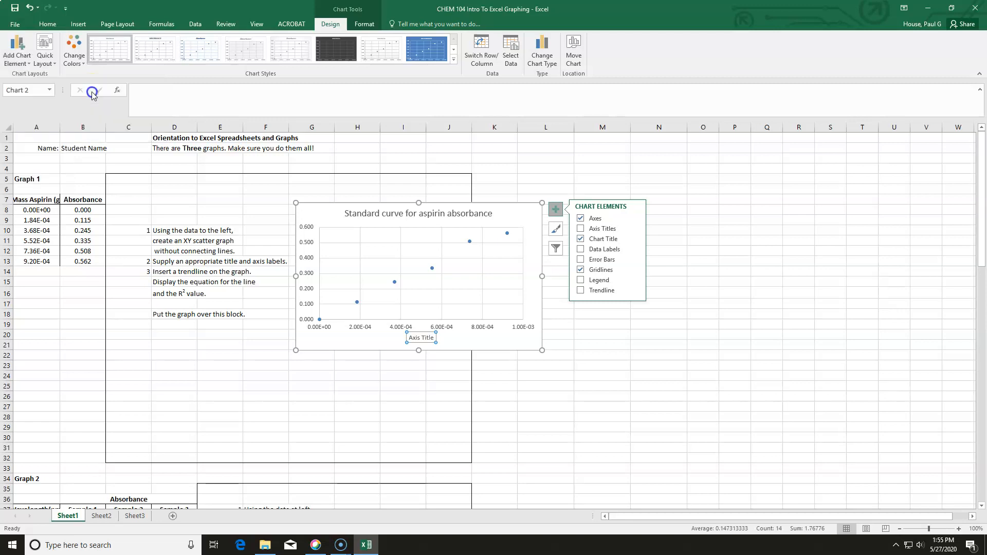
pyautogui.click(431, 337)
pyautogui.click(431, 338)
pyautogui.press('BackSpace')
pyautogui.press('BackSpace')
pyautogui.press('BackSpace')
pyautogui.press('BackSpace')
pyautogui.press('BackSpace')
pyautogui.press('BackSpace')
pyautogui.press('BackSpace')
pyautogui.press('BackSpace')
pyautogui.press('BackSpace')
pyautogui.press('BackSpace')
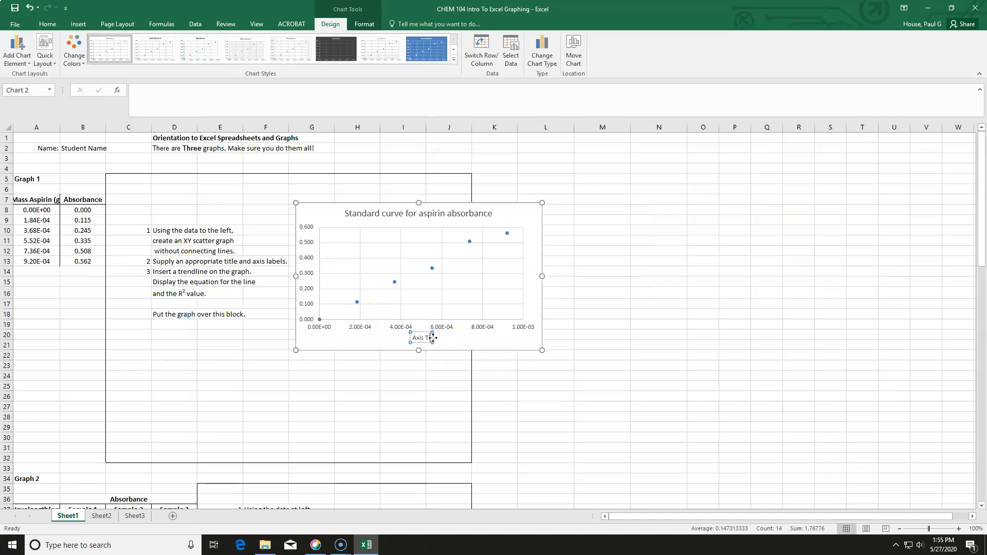
pyautogui.write('m')
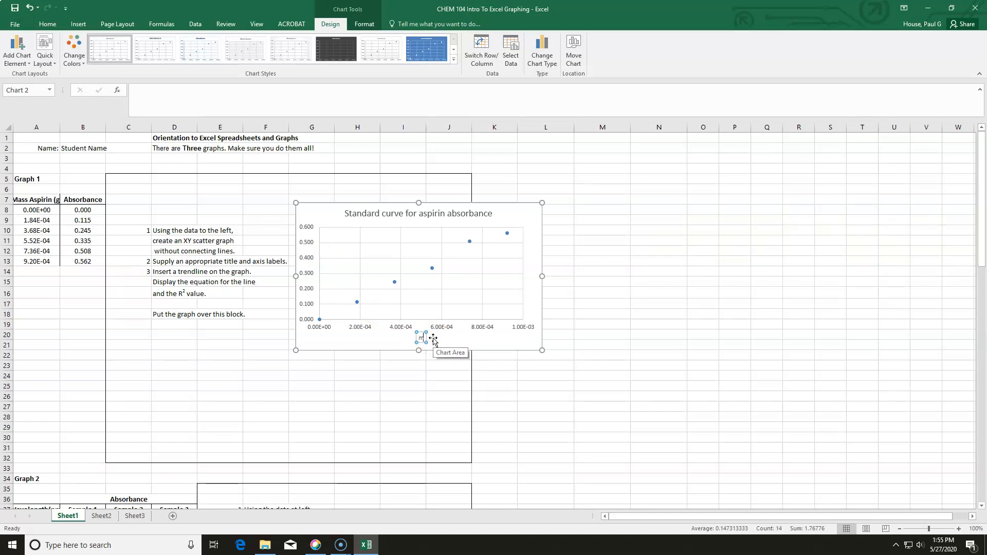
pyautogui.write('ass asp')
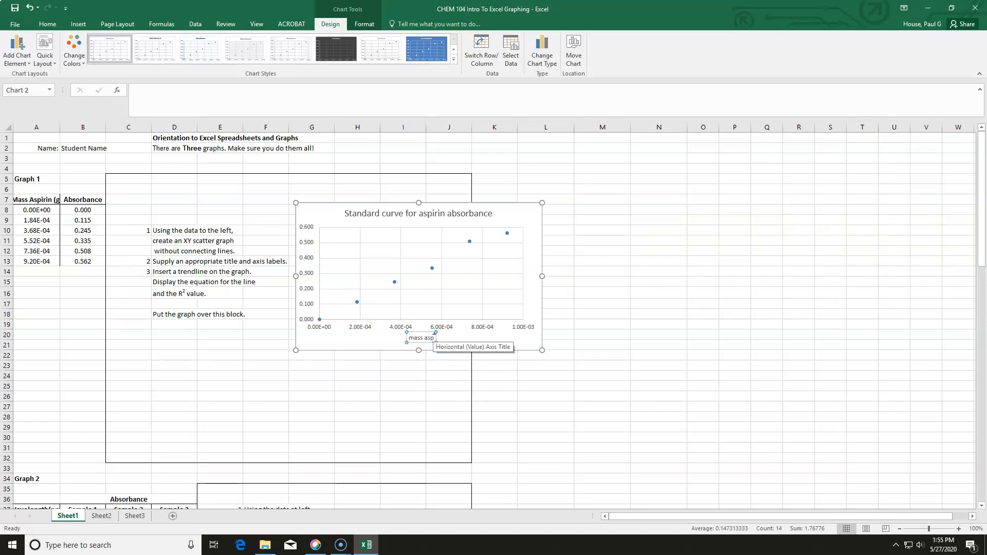
pyautogui.write('irin (g)')
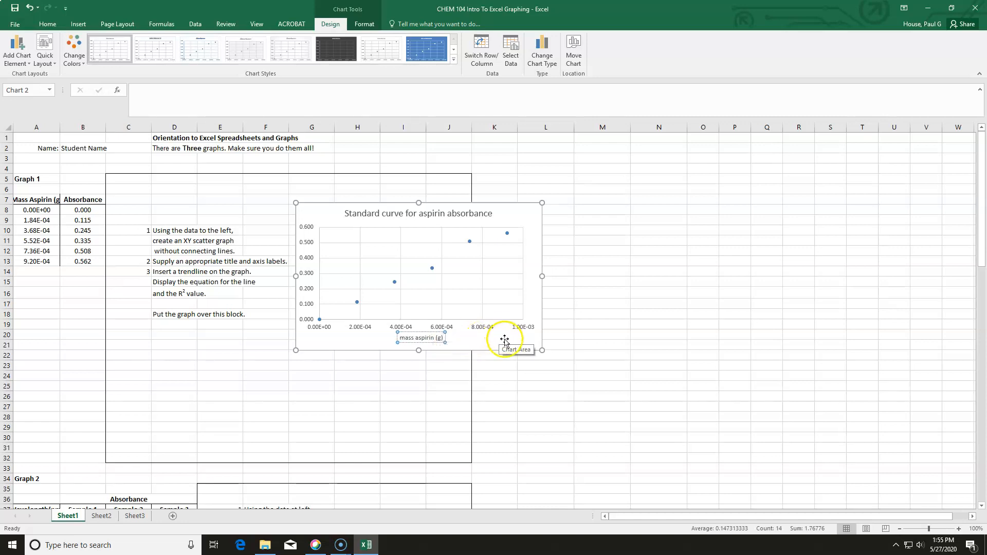
pyautogui.click(504, 343)
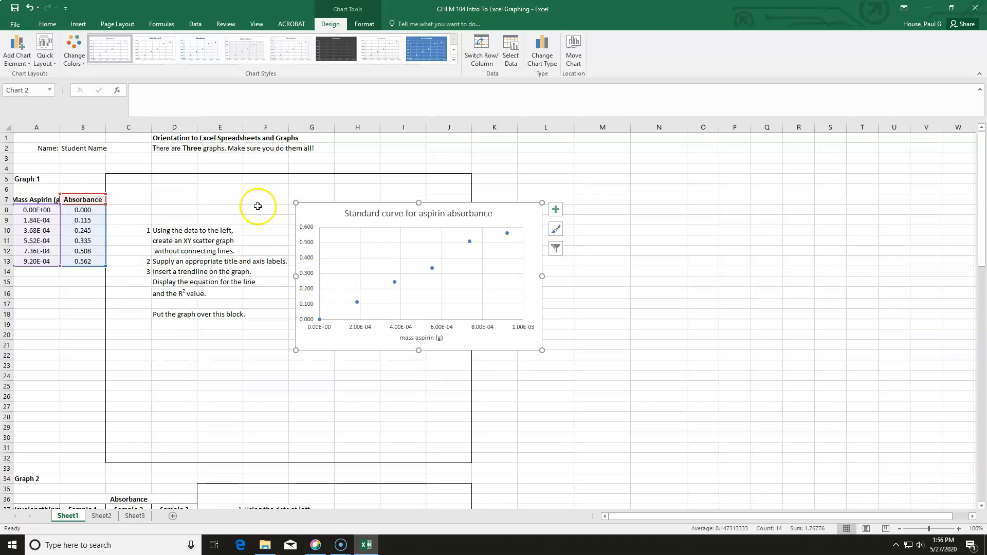
# - Add a primary vertical axis title reading 'Absorbance (AU)'
pyautogui.click(25, 48)
pyautogui.moveTo(32, 86)
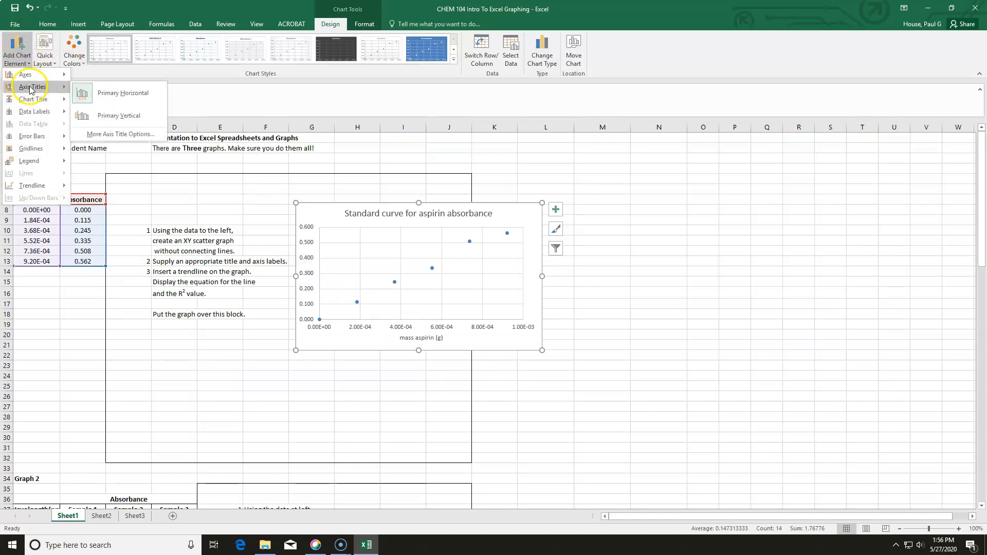
pyautogui.click(90, 115)
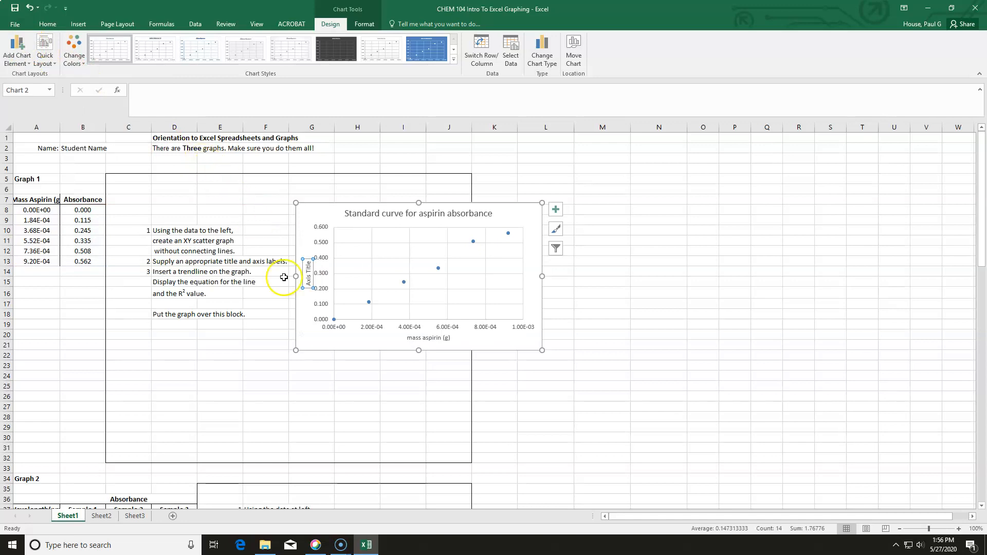
pyautogui.click(308, 263)
pyautogui.press('BackSpace')
pyautogui.press('BackSpace')
pyautogui.press('BackSpace')
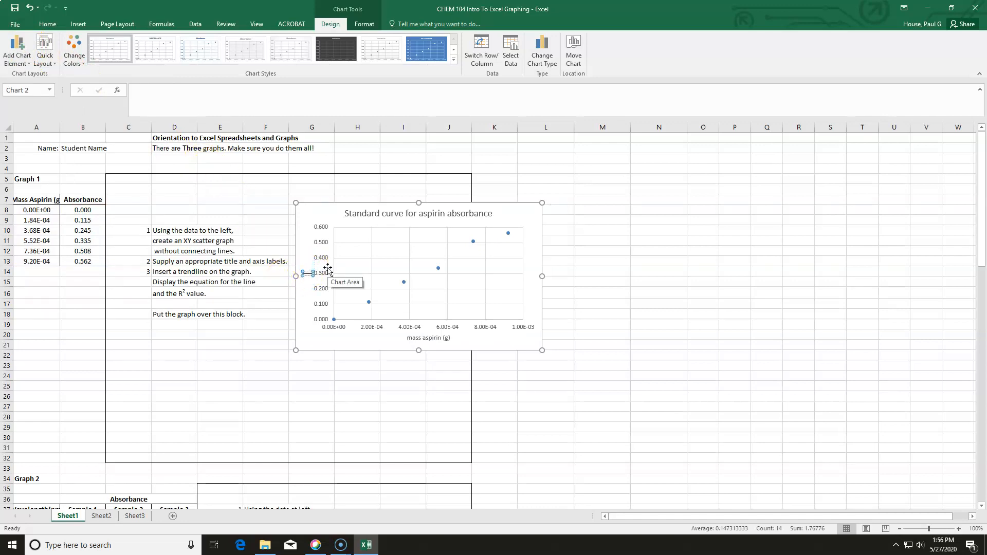
pyautogui.write('Absorbance (AU)')
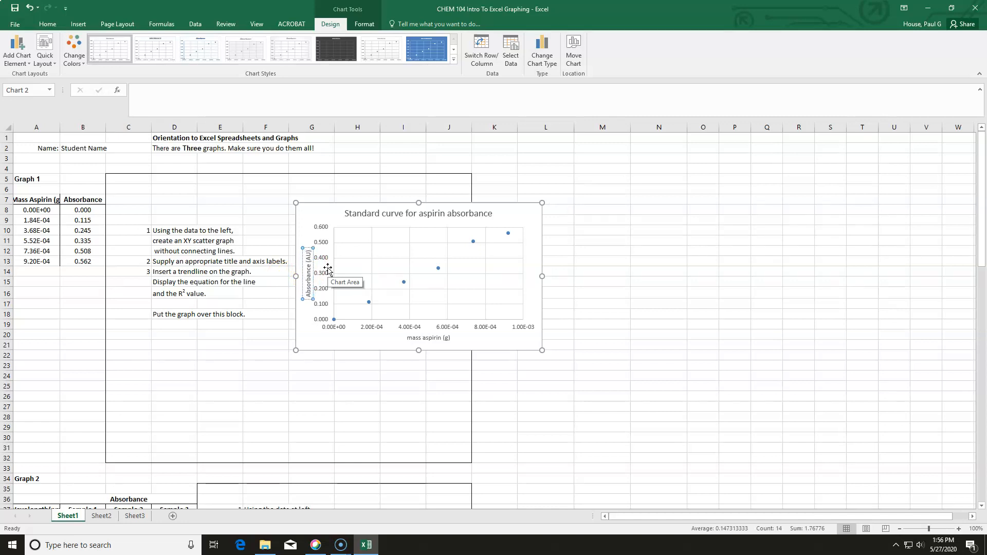
# - Edit the vertical axis title to read just 'Absorbance'
pyautogui.click(481, 275)
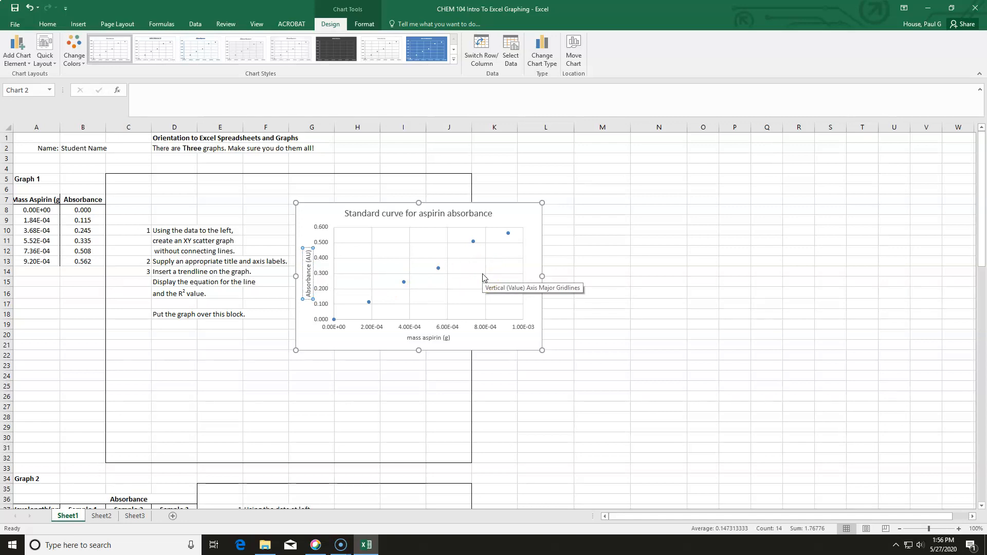
pyautogui.press('BackSpace')
pyautogui.press('BackSpace')
pyautogui.press('BackSpace')
pyautogui.press('BackSpace')
pyautogui.press('BackSpace')
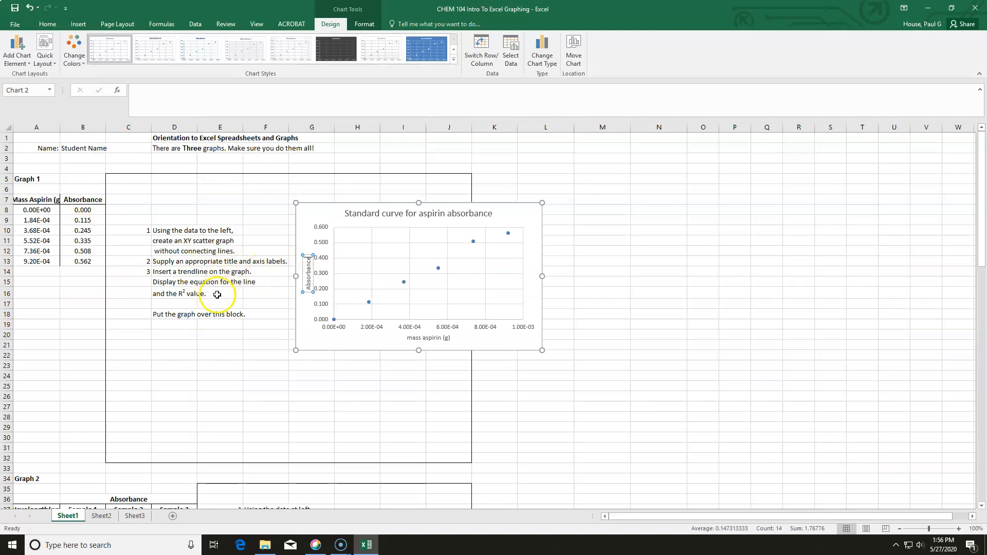
# - Add a trendline to the aspirin scatter chart
pyautogui.click(327, 219)
pyautogui.click(489, 216)
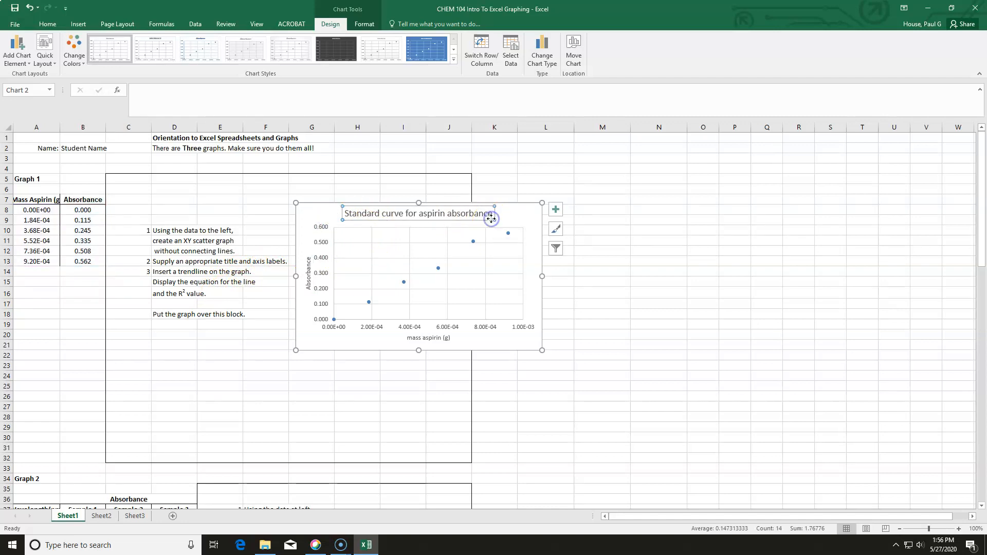
pyautogui.click(509, 220)
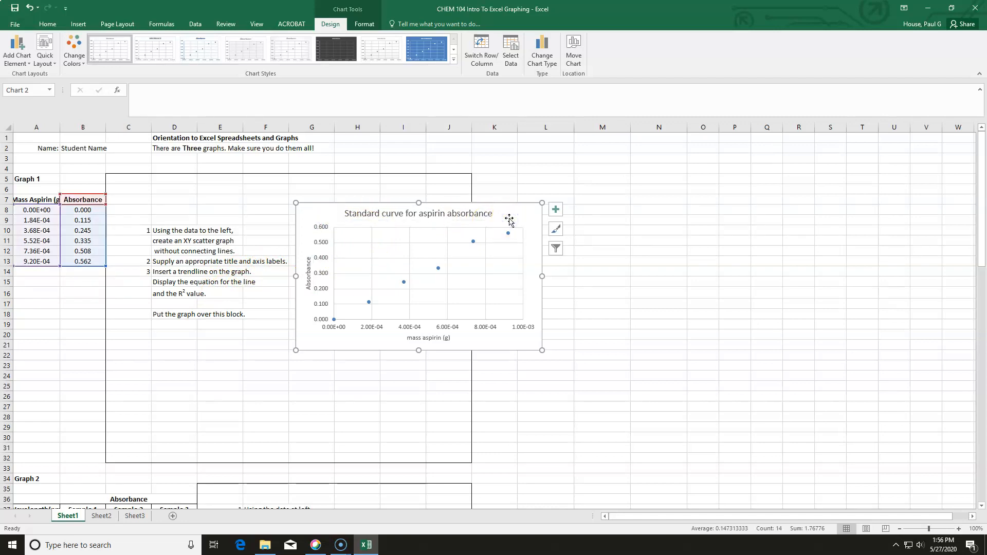
pyautogui.click(553, 213)
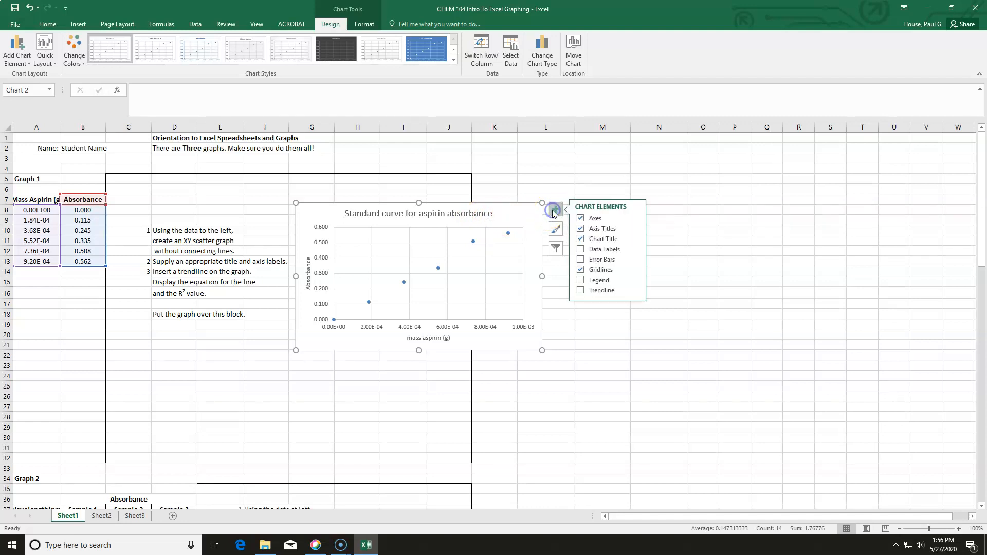
pyautogui.click(580, 291)
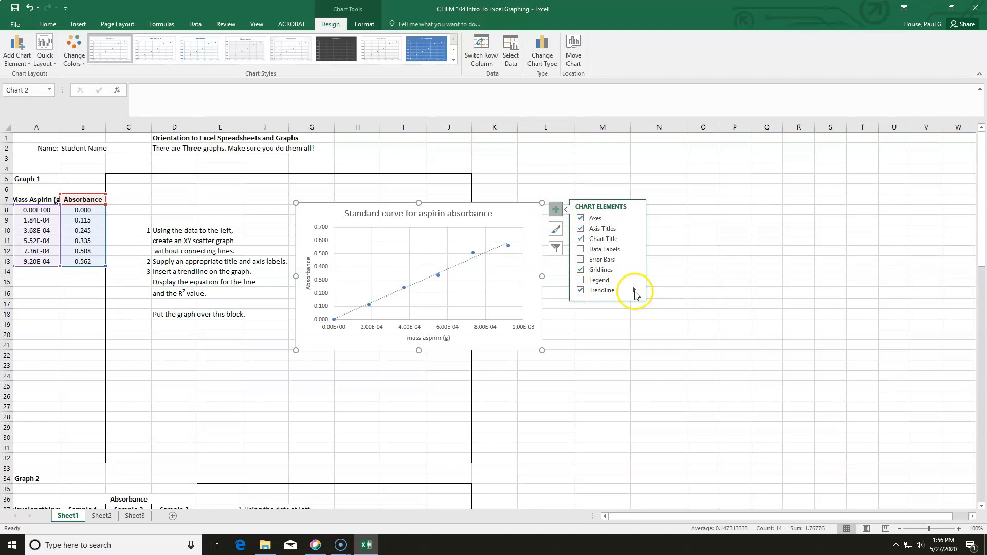
# - Show the trendline's equation and R-squared value on the chart, moving that label left of the data points
pyautogui.click(635, 291)
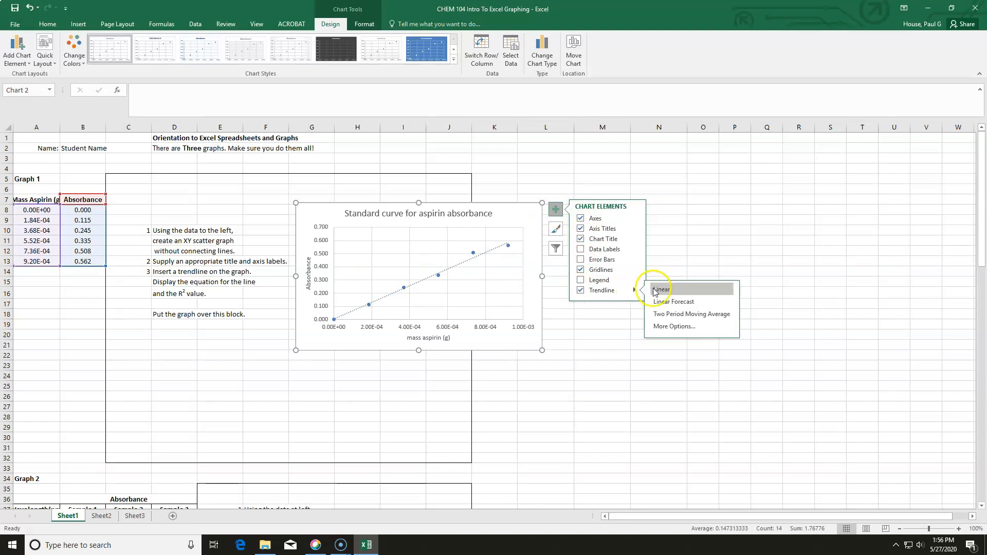
pyautogui.click(668, 327)
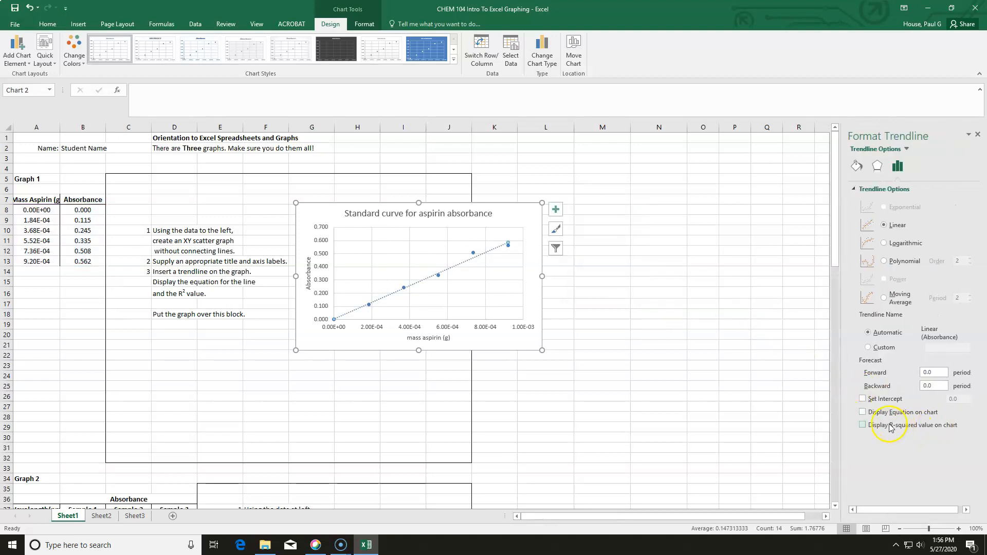
pyautogui.click(864, 413)
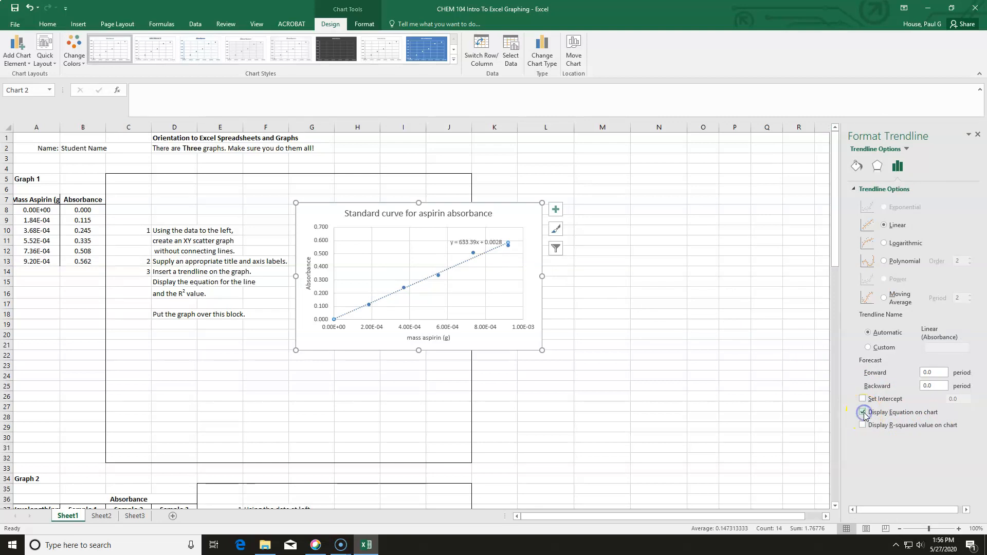
pyautogui.click(864, 427)
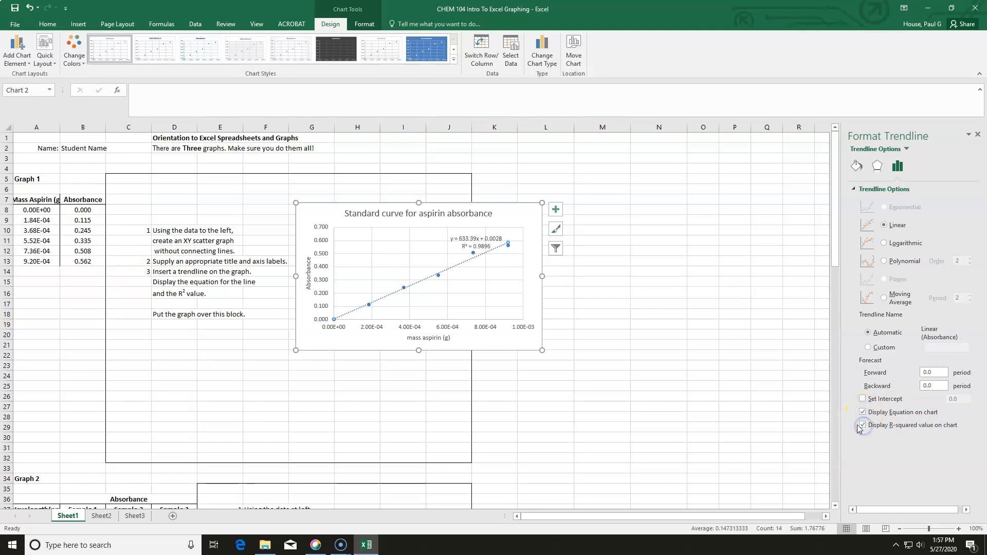
pyautogui.moveTo(460, 238); pyautogui.dragTo(410, 240)
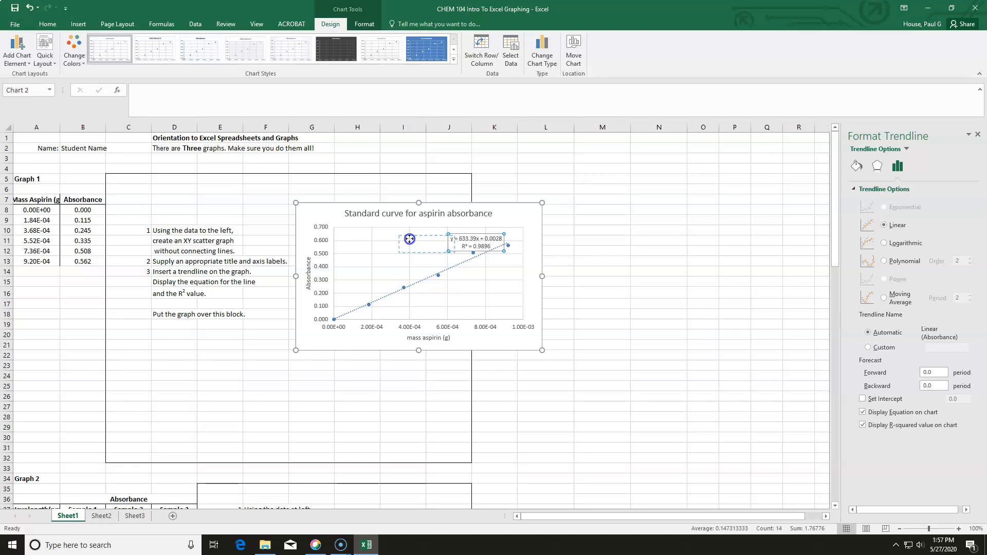
pyautogui.click(622, 289)
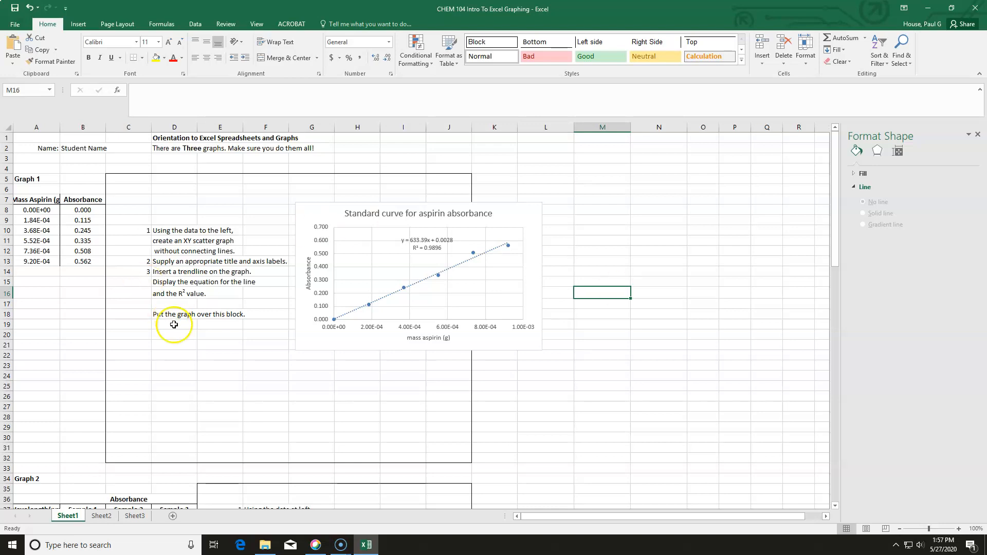
# - Move the chart over the Graph 1 block and resize it to fill the block's outline
pyautogui.moveTo(304, 210); pyautogui.dragTo(105, 175)
pyautogui.moveTo(418, 407); pyautogui.dragTo(472, 462)
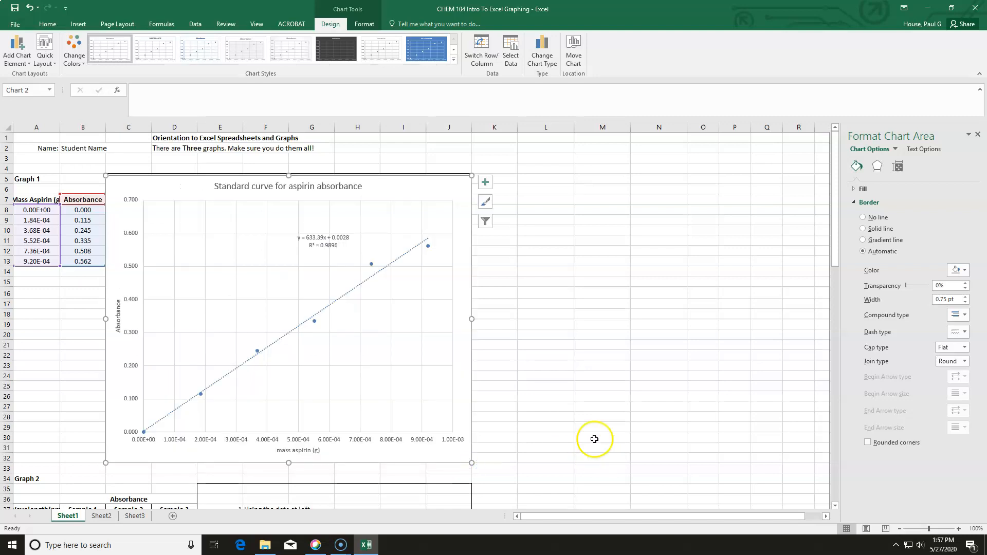
pyautogui.moveTo(307, 175); pyautogui.dragTo(306, 174)
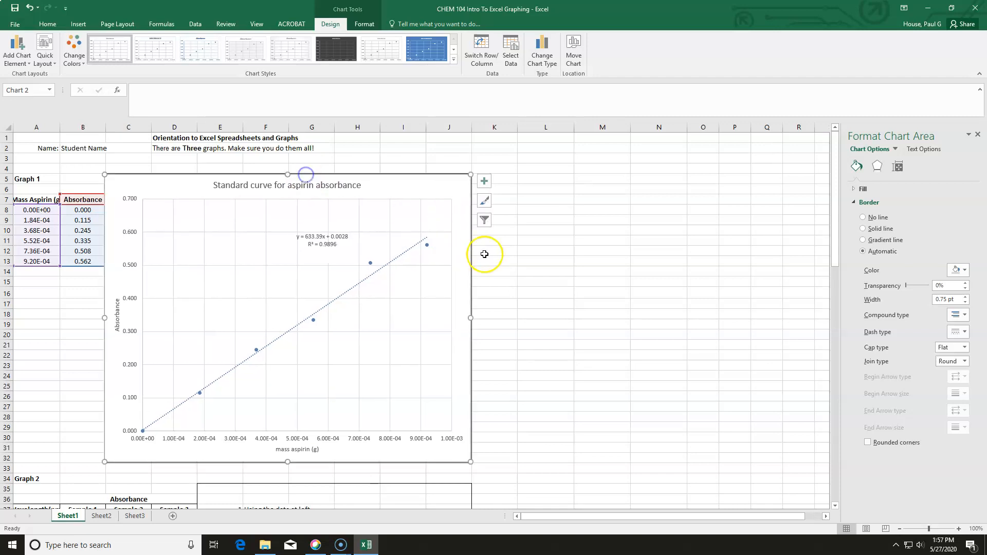
pyautogui.click(529, 280)
# - Select the Graph 2 wavelength and three-sample absorbance data, A37 to D48
pyautogui.scroll(-3, 538, 445)
pyautogui.scroll(-5, 539, 445)
pyautogui.moveTo(535, 520); pyautogui.dragTo(535, 520)
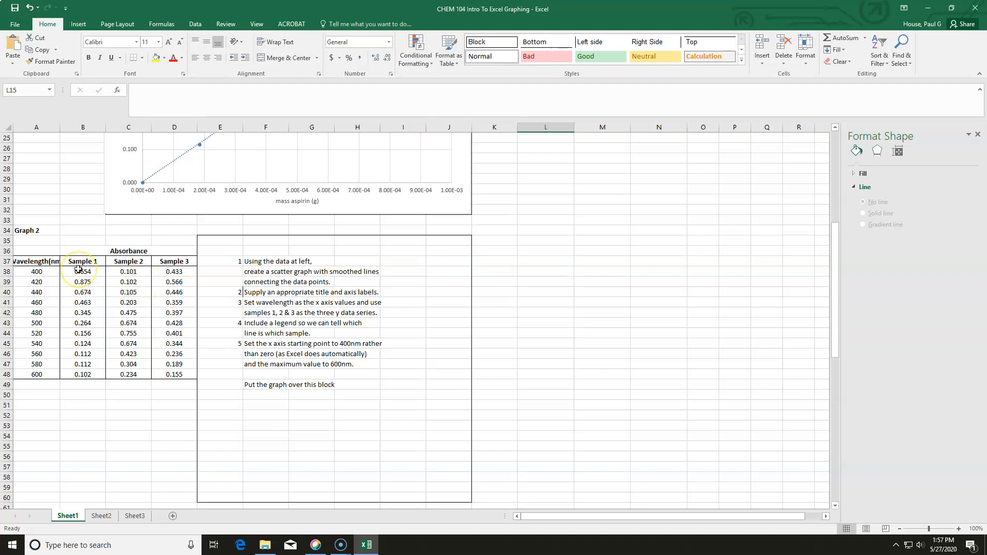
pyautogui.moveTo(49, 260); pyautogui.dragTo(174, 369)
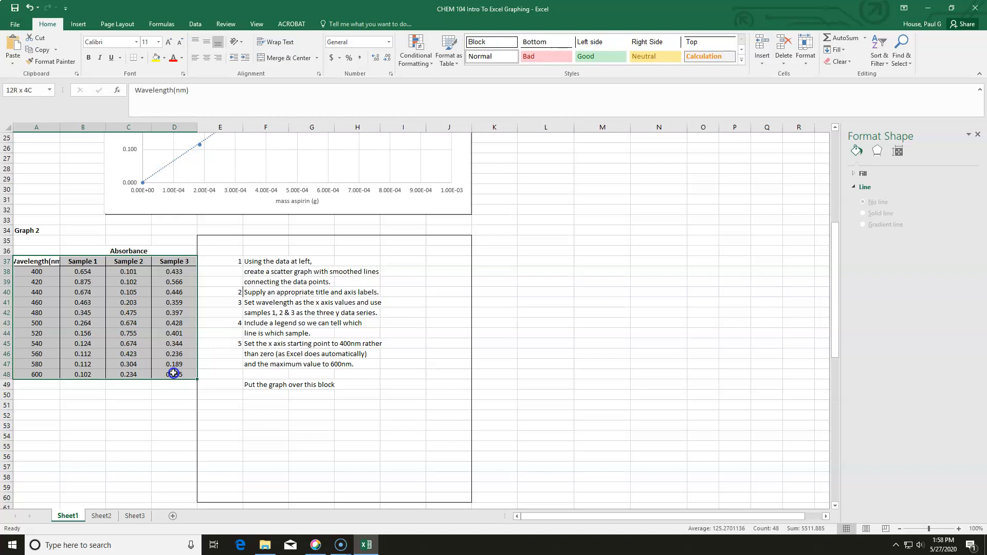
pyautogui.moveTo(173, 373); pyautogui.dragTo(174, 374)
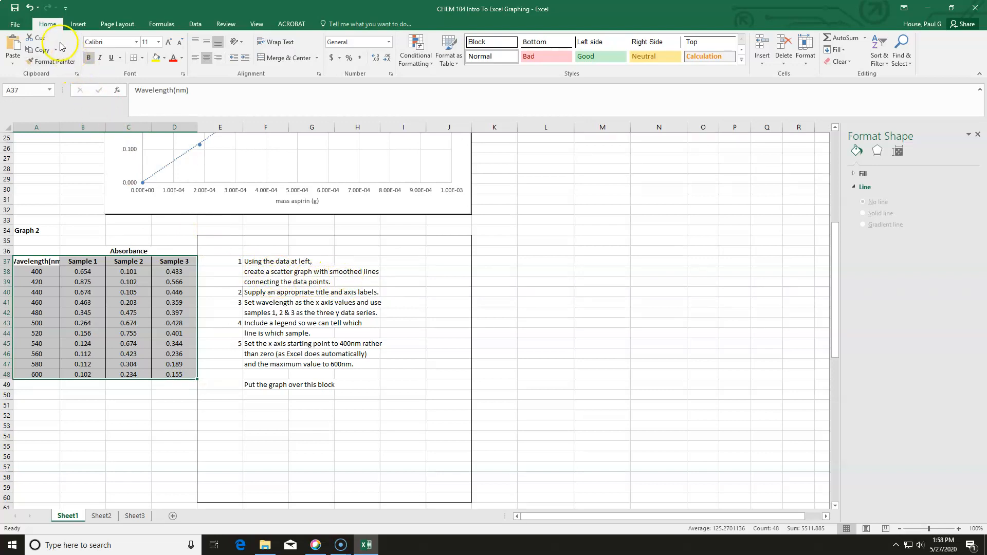
# - Insert a scatter chart with smooth lines and markers from the selected data and move it right of the instructions
pyautogui.click(15, 24)
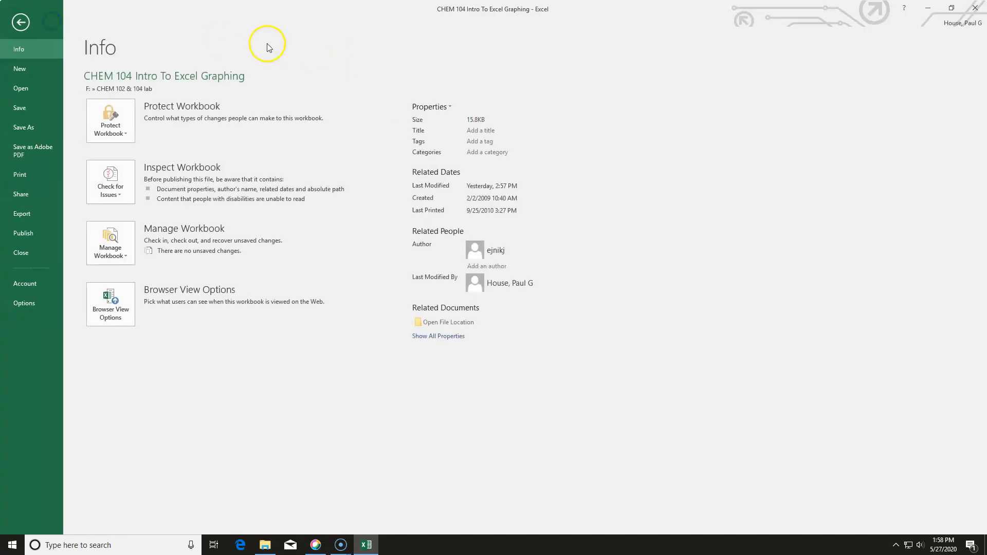
pyautogui.click(21, 22)
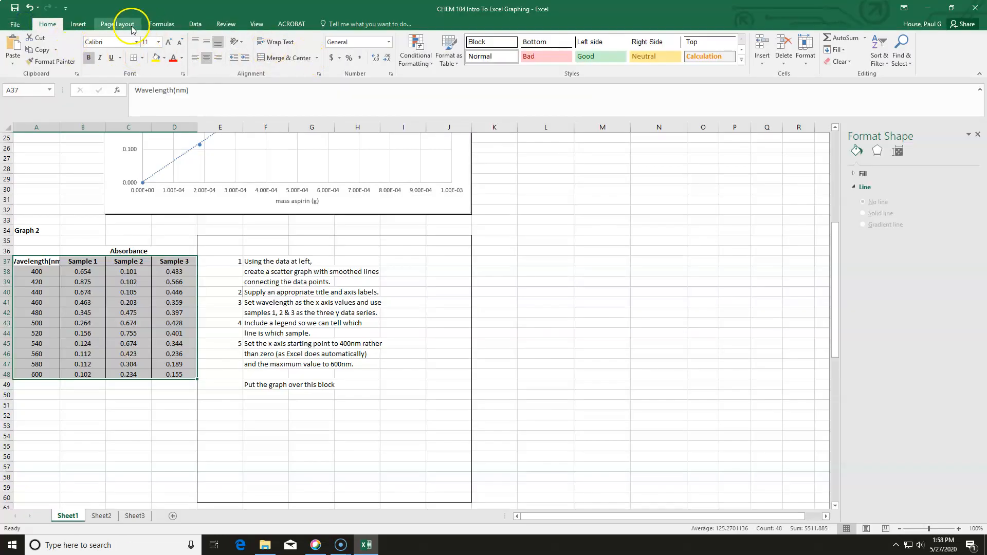
pyautogui.click(78, 24)
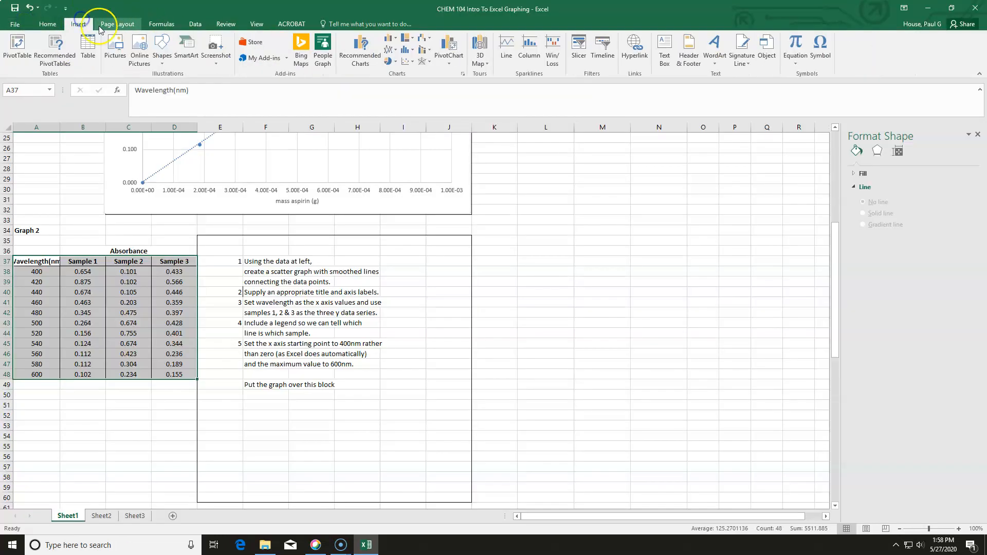
pyautogui.click(407, 61)
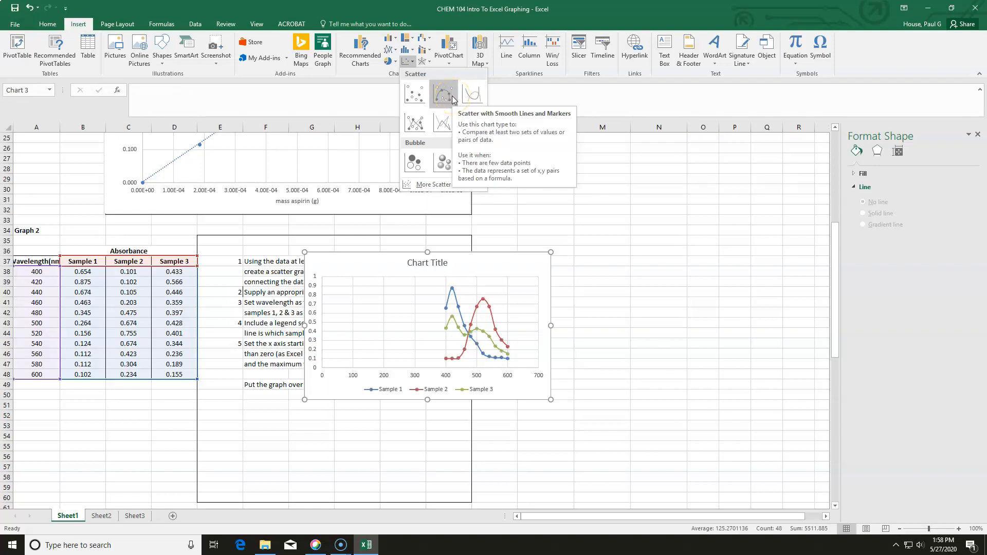
pyautogui.click(443, 93)
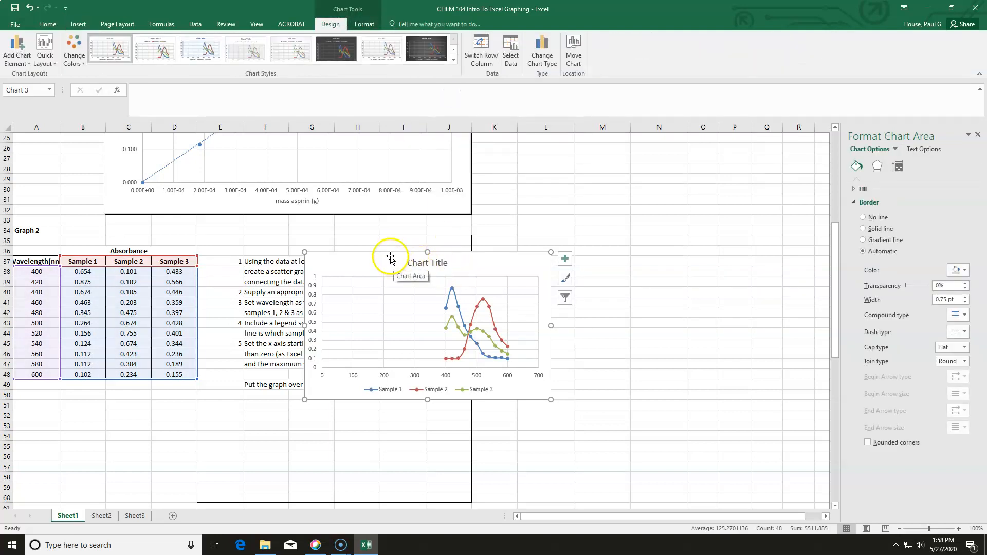
pyautogui.moveTo(391, 250); pyautogui.dragTo(508, 238)
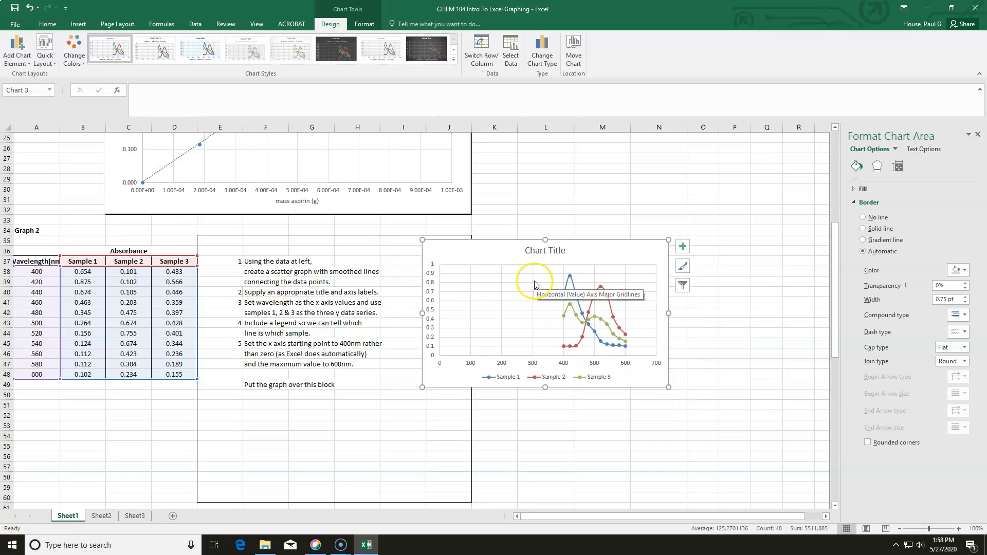
# - Replace the new chart's title with 'Absorbance of Samples 1, 2 & 3'
pyautogui.click(564, 247)
pyautogui.moveTo(566, 249); pyautogui.dragTo(539, 245)
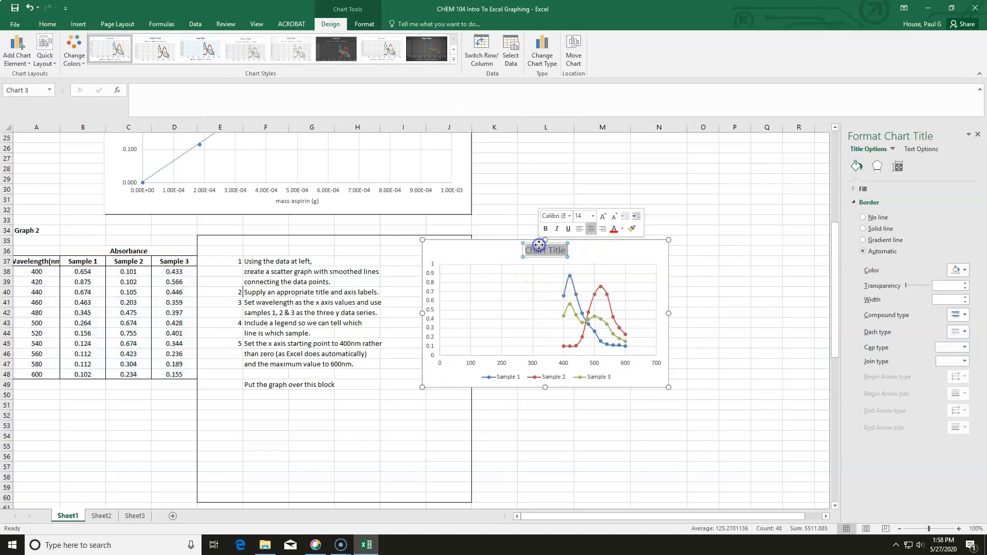
pyautogui.press('BackSpace')
pyautogui.write('Absorban')
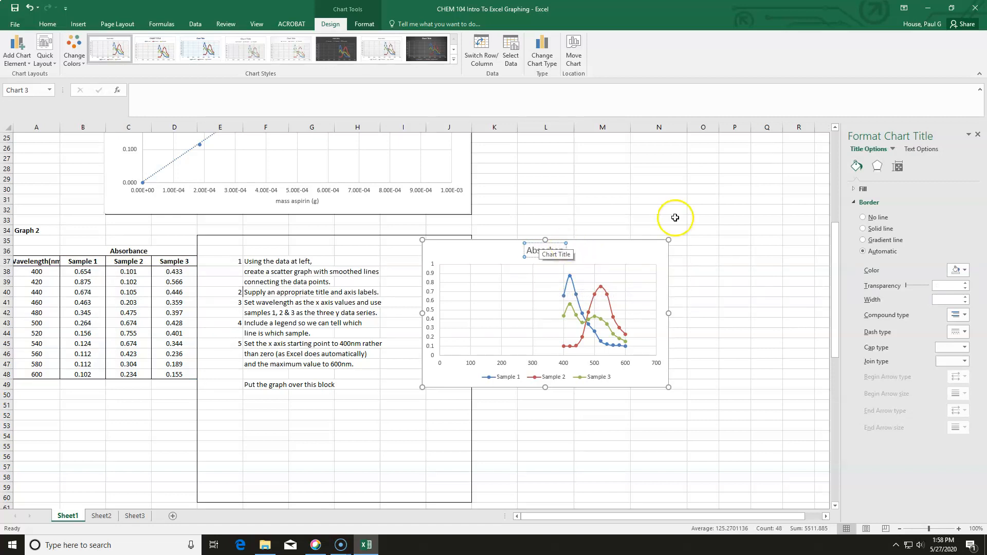
pyautogui.write('ce of S')
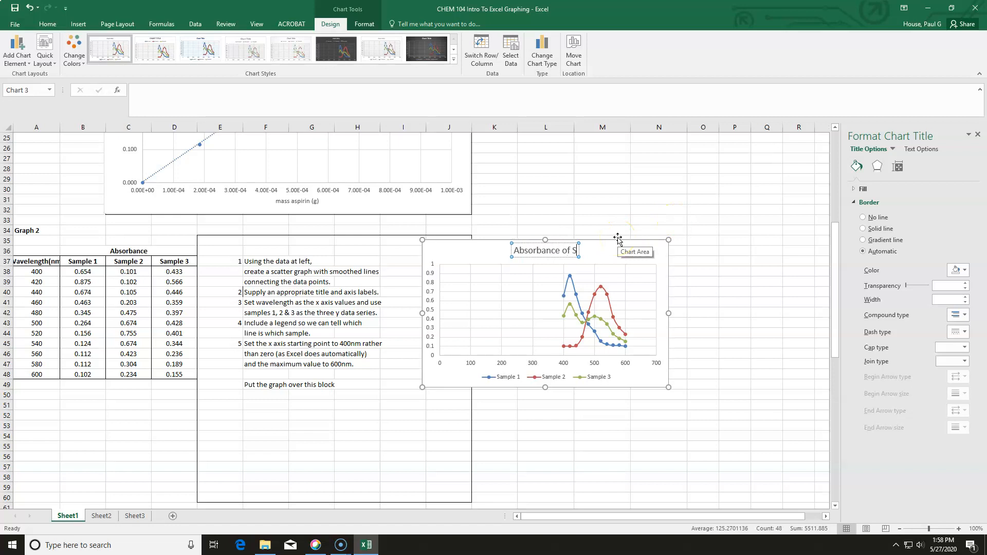
pyautogui.write('amples 1')
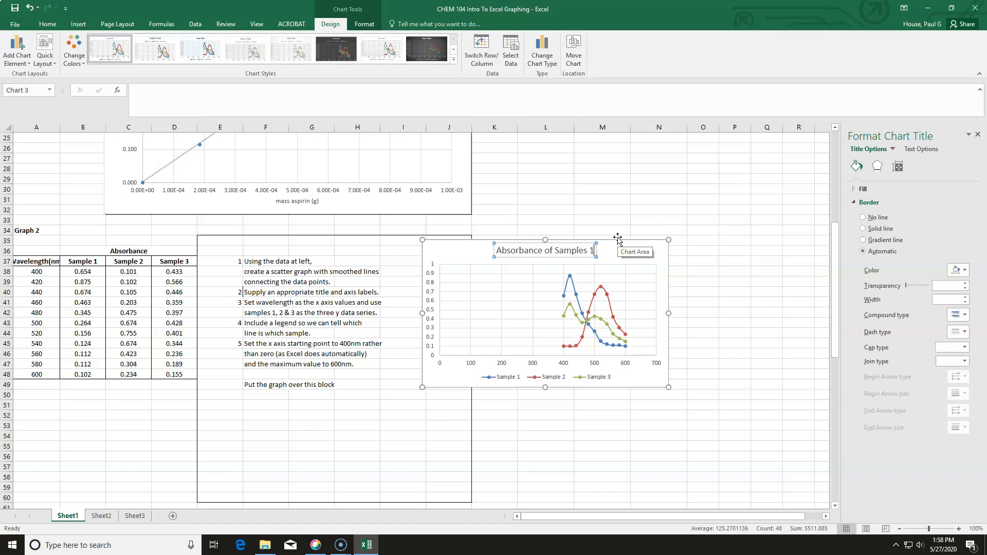
pyautogui.write(', 2')
pyautogui.write(' &4')
pyautogui.press('BackSpace')
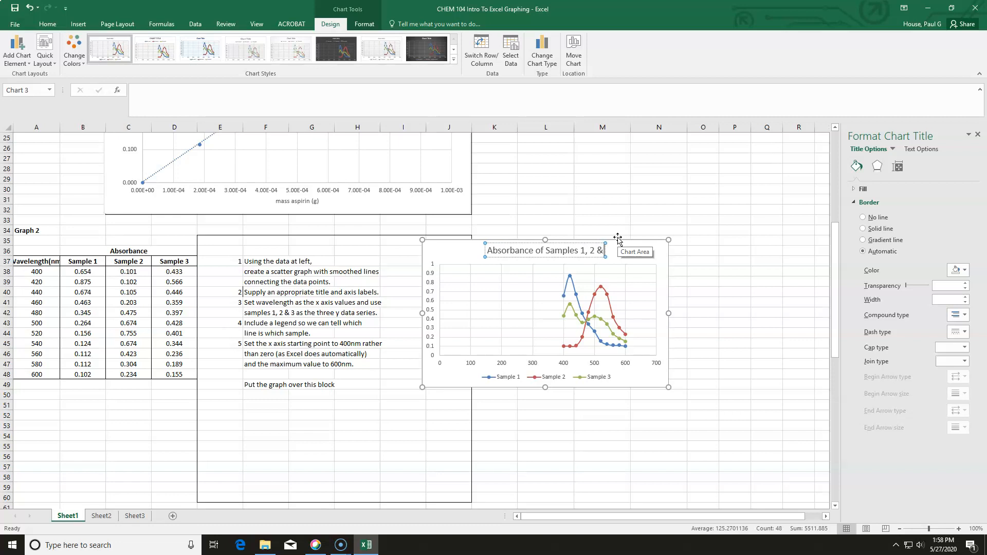
pyautogui.write('3')
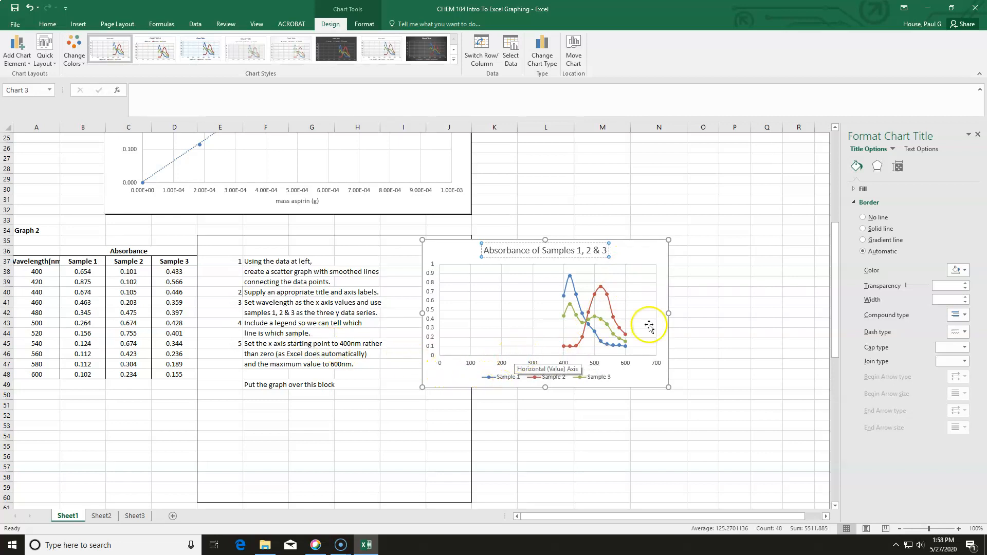
# - Add axis titles to the chart and name the vertical axis 'Absorbance'
pyautogui.click(519, 365)
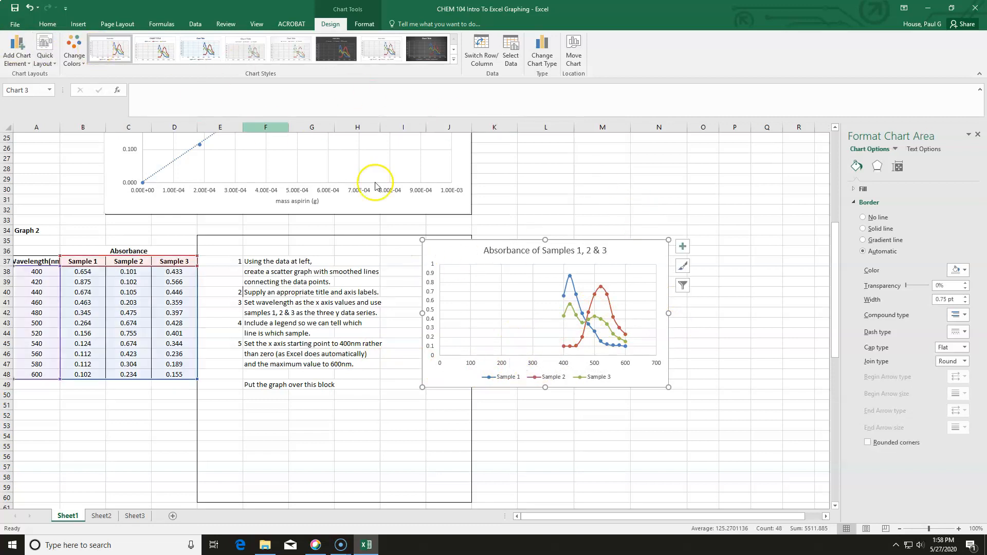
pyautogui.click(683, 246)
pyautogui.click(715, 267)
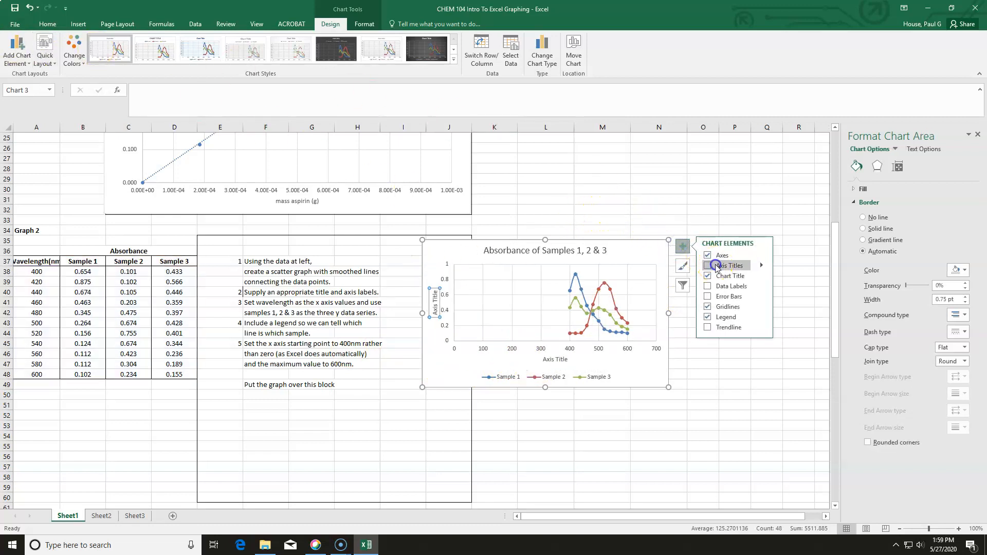
pyautogui.click(436, 293)
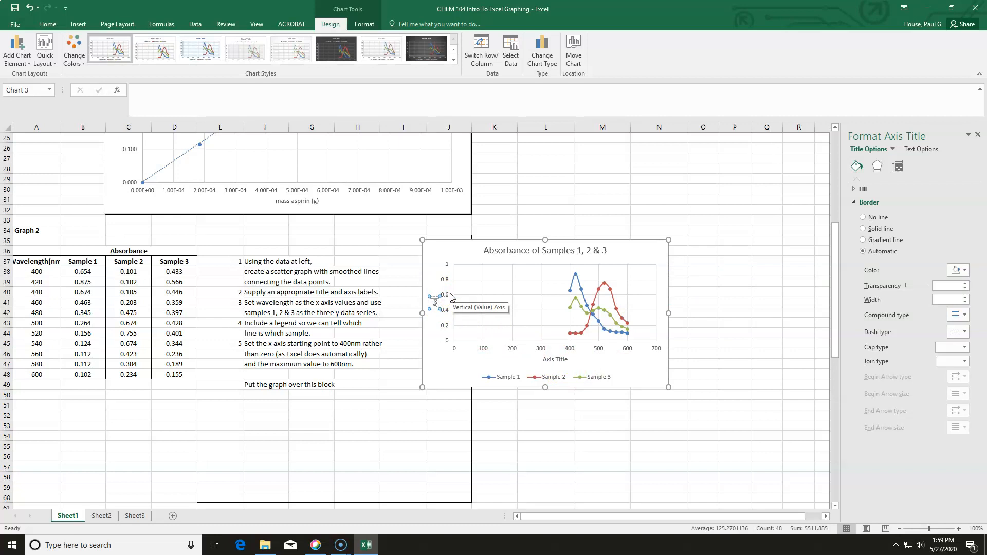
pyautogui.write('Absorbance')
# - Rename the horizontal axis title to 'wavelength (nm)'
pyautogui.click(566, 359)
pyautogui.click(567, 358)
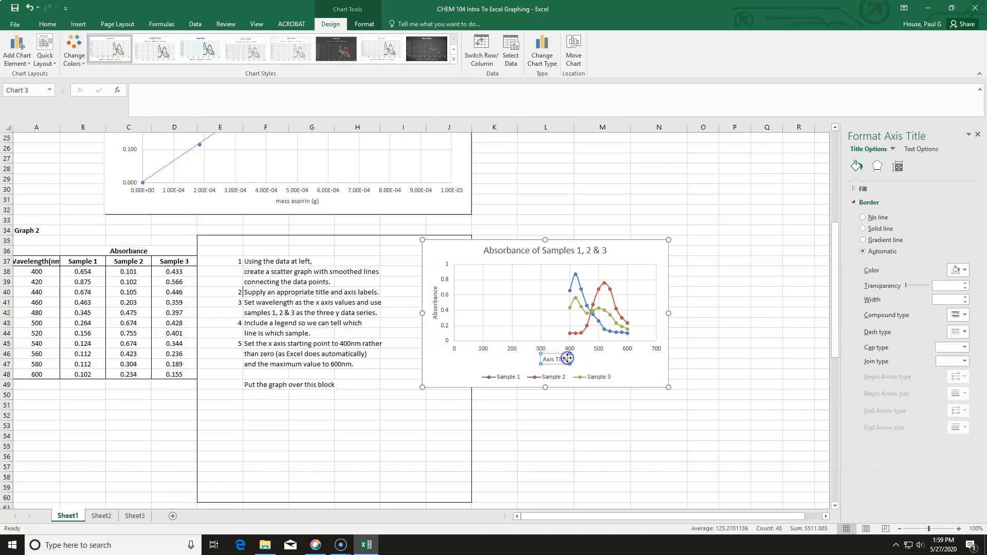
pyautogui.click(564, 359)
pyautogui.press('BackSpace')
pyautogui.press('BackSpace')
pyautogui.press('BackSpace')
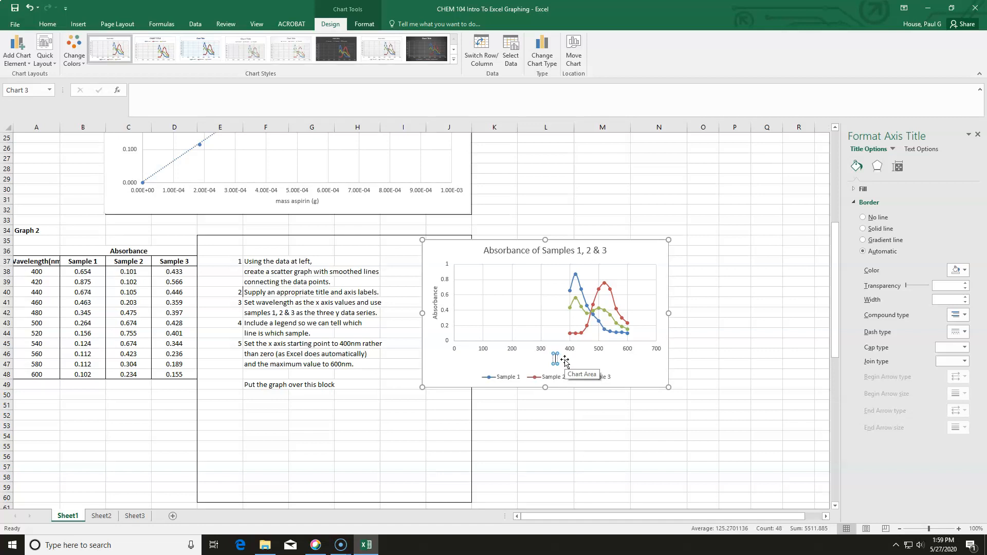
pyautogui.press('BackSpace')
pyautogui.press('BackSpace')
pyautogui.write('wavele')
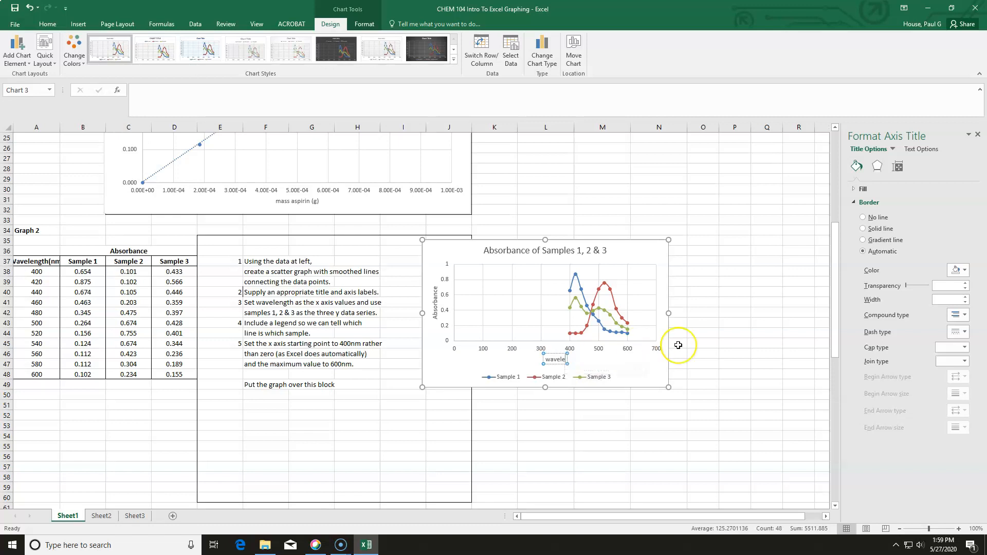
pyautogui.write('ngth (nm')
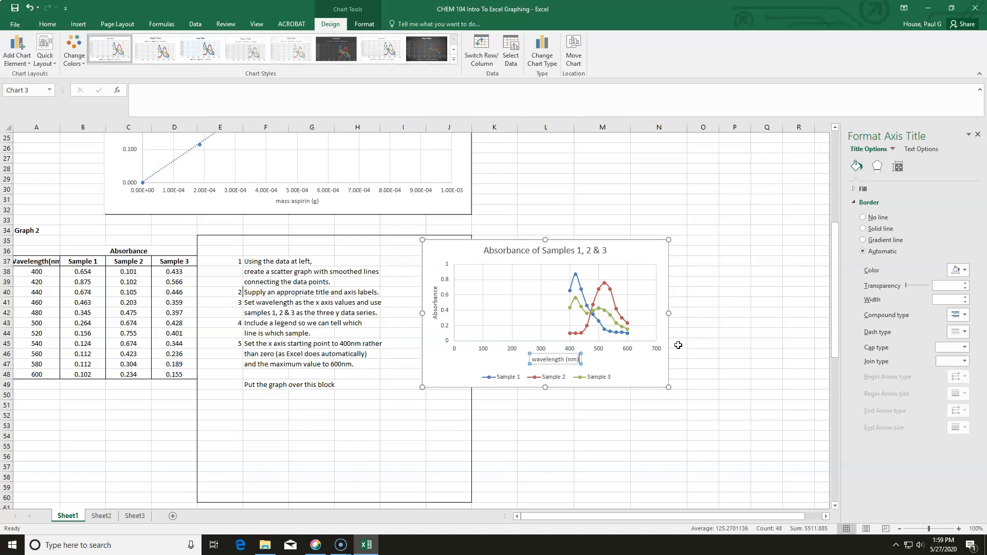
# - Change the vertical axis title to lowercase 'absorbance'
pyautogui.click(436, 315)
pyautogui.click(436, 316)
pyautogui.press('BackSpace')
pyautogui.write('a')
pyautogui.click(725, 332)
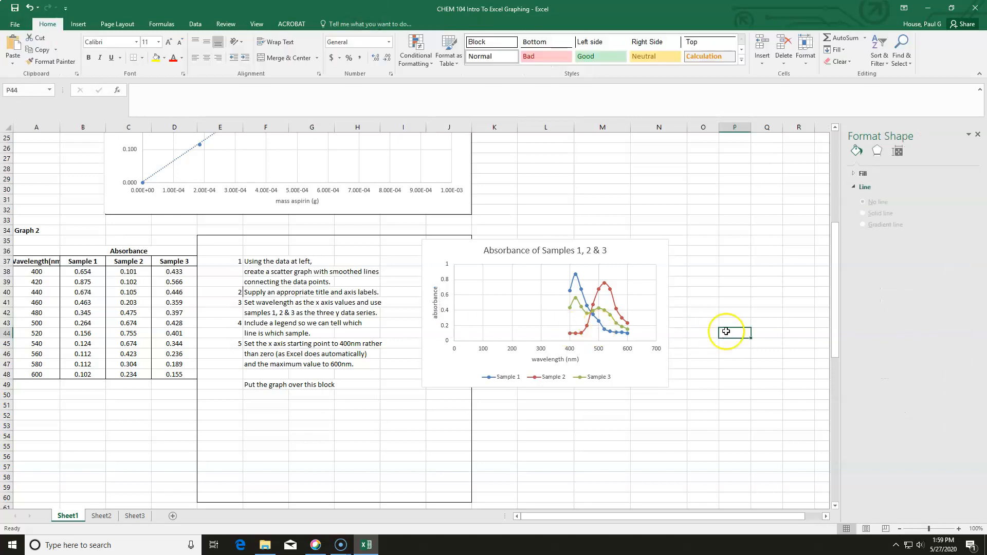
pyautogui.scroll(3, 262, 211)
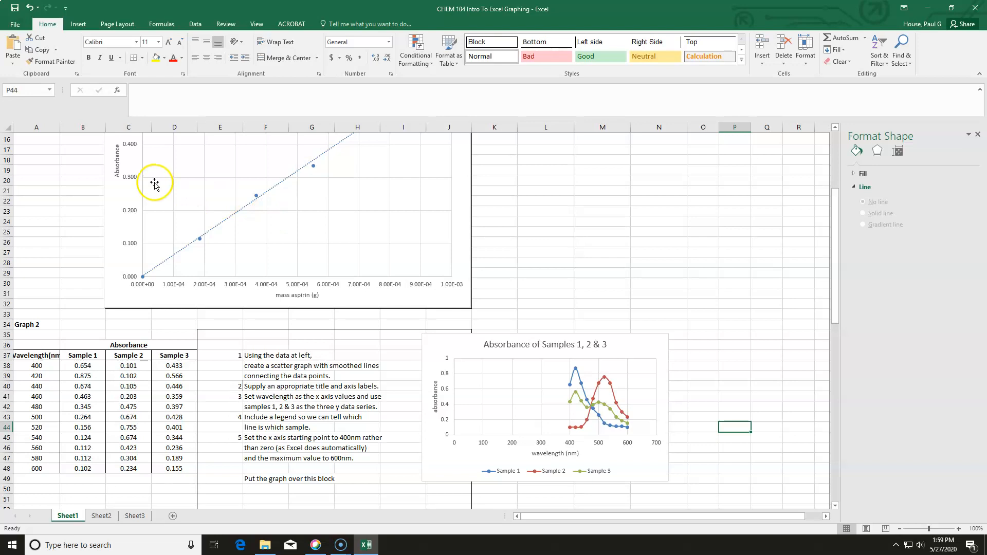
pyautogui.click(117, 176)
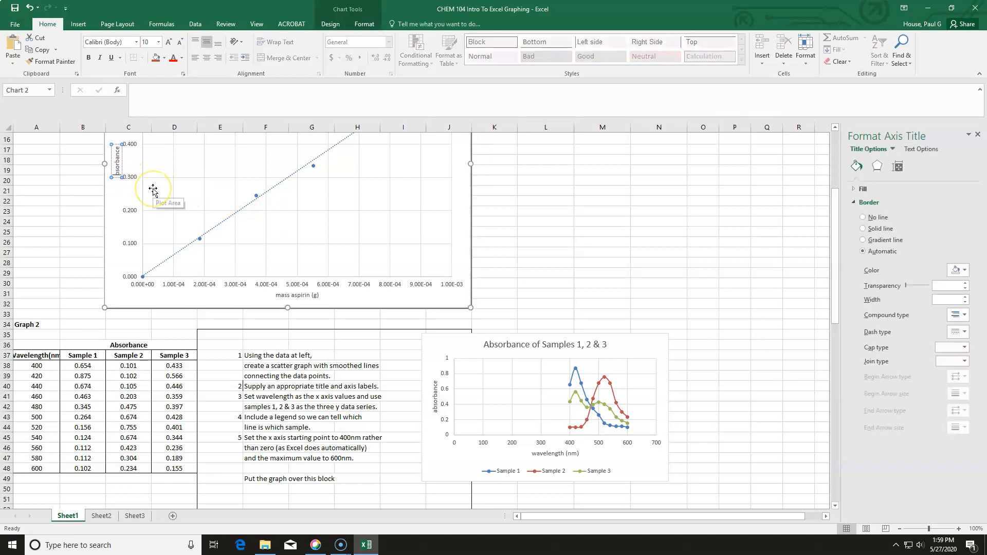
pyautogui.click(668, 252)
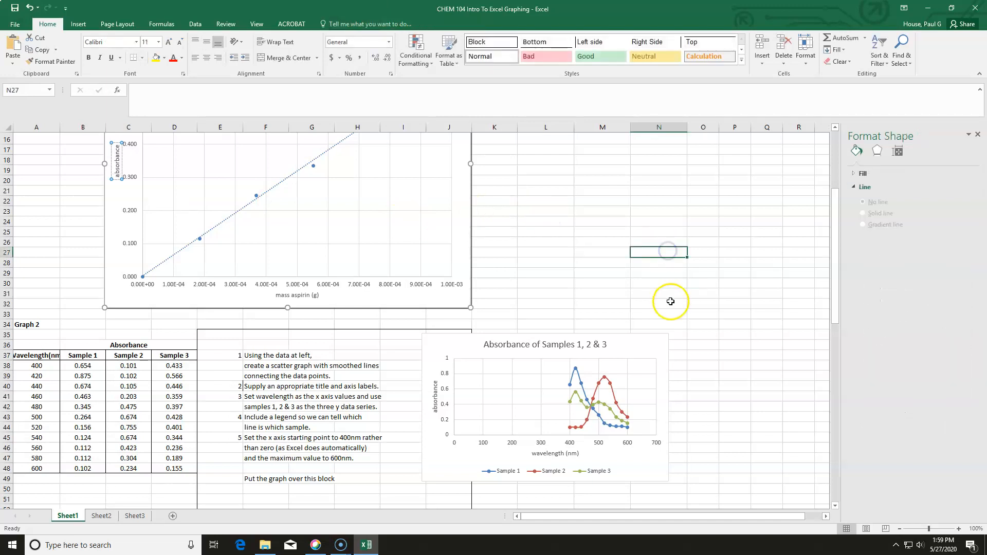
pyautogui.scroll(-2, 670, 301)
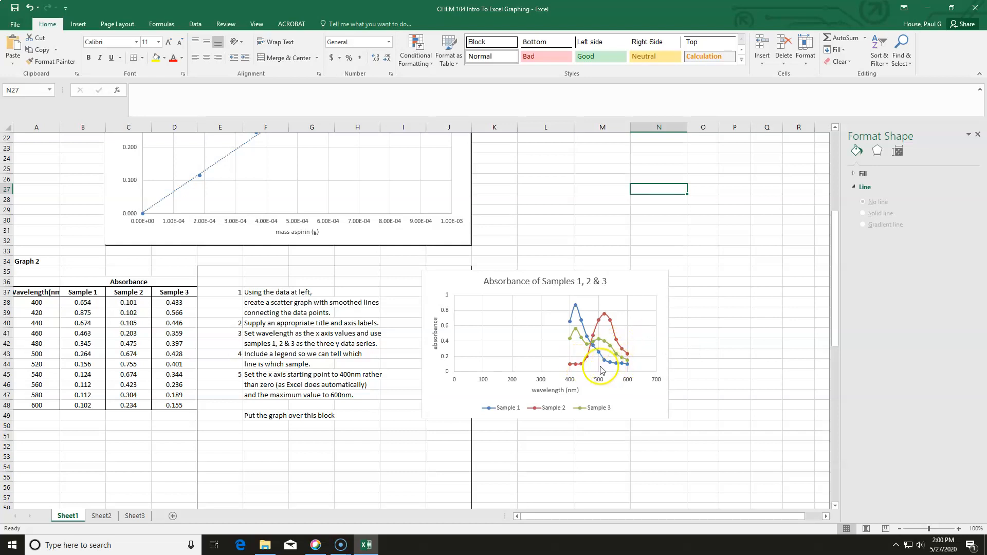
# - Set the absorbance chart's horizontal axis bounds to a minimum of 400 and a maximum of 600
pyautogui.moveTo(617, 371)
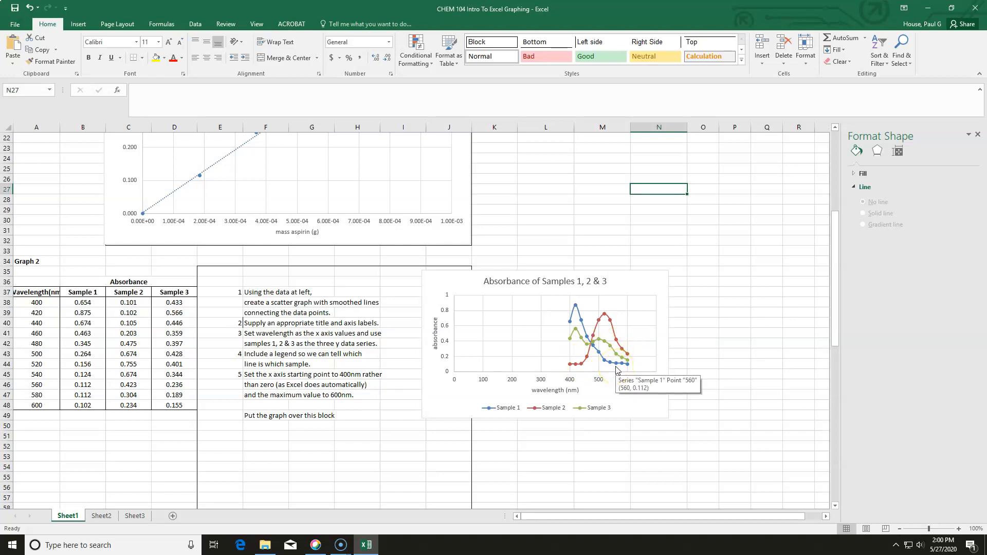
pyautogui.rightClick(551, 376)
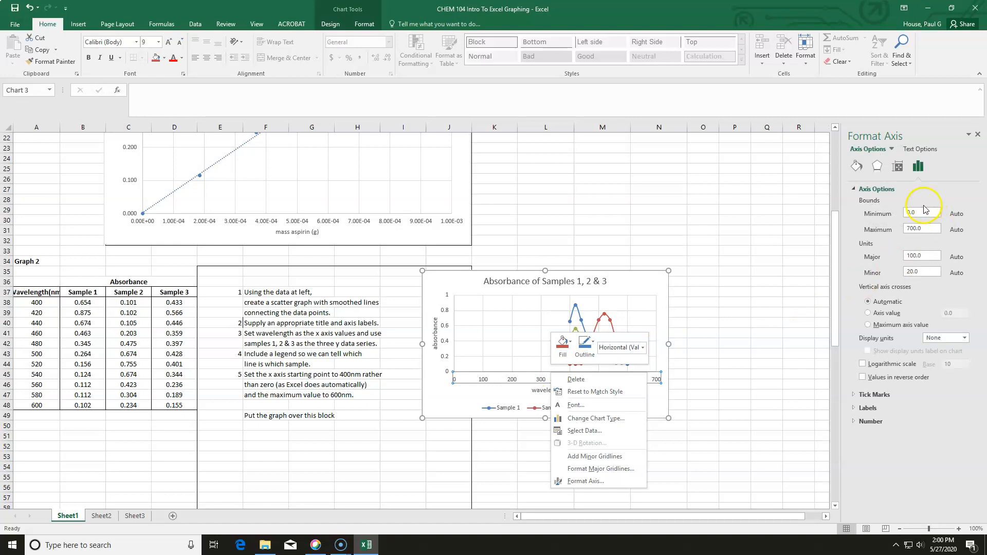
pyautogui.click(920, 213)
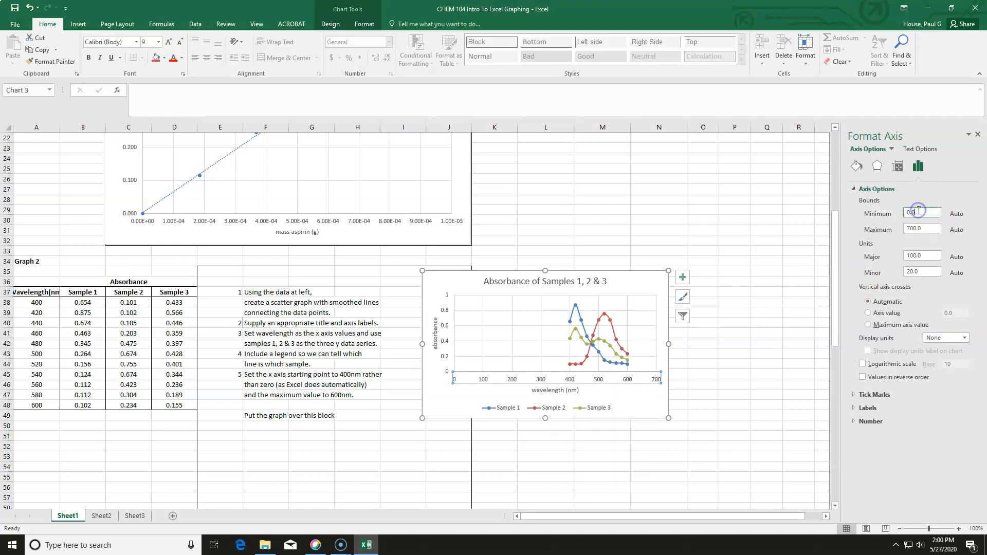
pyautogui.write('0')
pyautogui.click(908, 231)
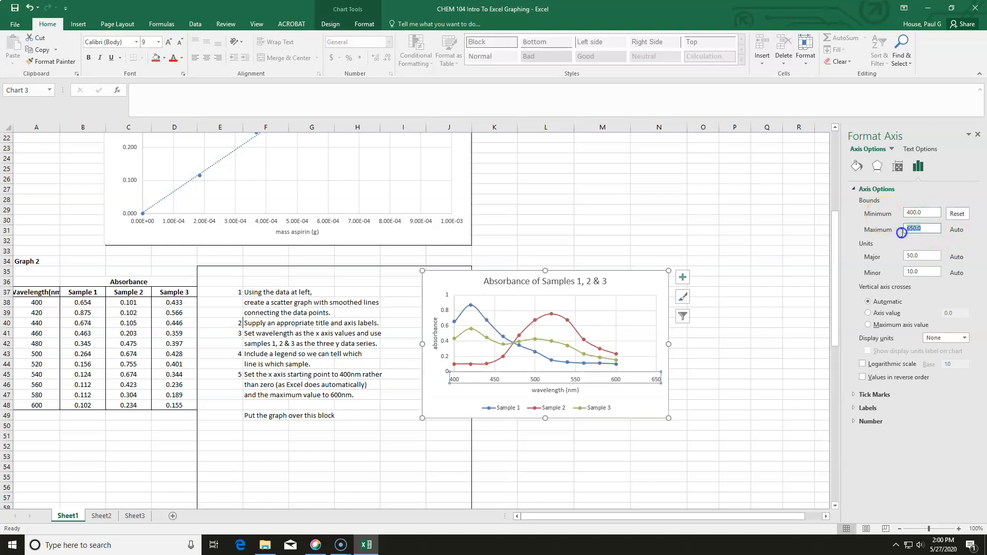
pyautogui.write('600')
pyautogui.press('Return')
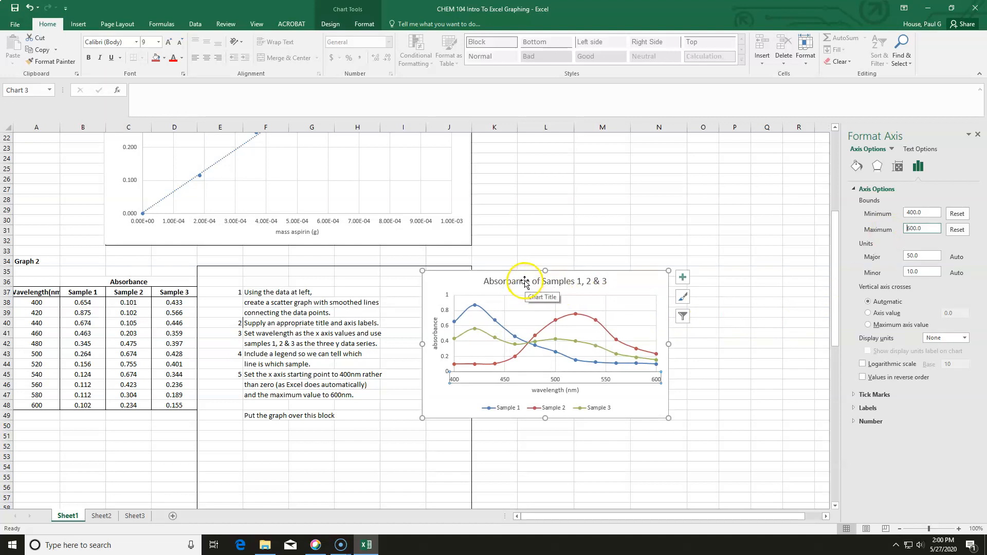
# - Move and resize the absorbance chart so it sits over the instruction block
pyautogui.moveTo(516, 273); pyautogui.dragTo(297, 287)
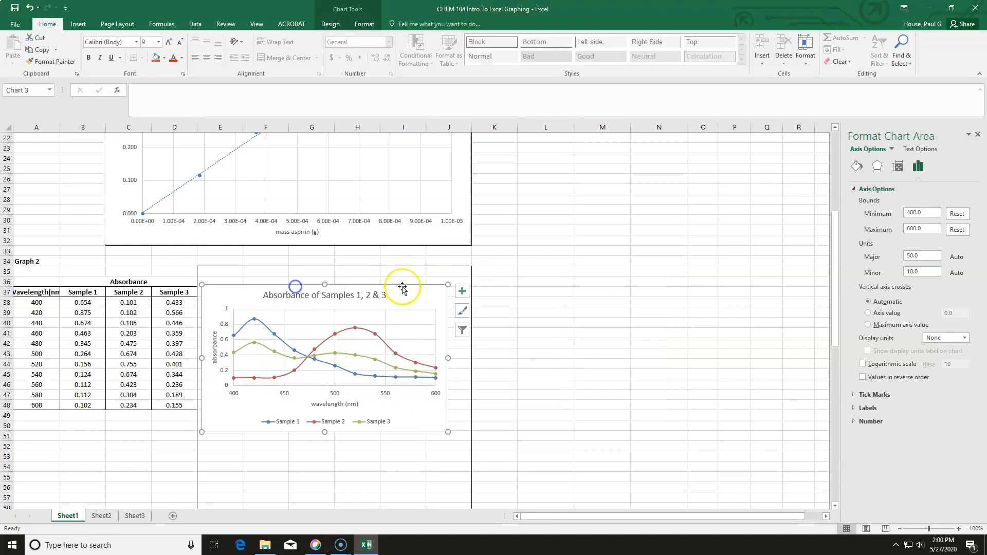
pyautogui.scroll(-2, 543, 314)
pyautogui.moveTo(447, 370); pyautogui.dragTo(471, 472)
pyautogui.moveTo(203, 211); pyautogui.dragTo(197, 205)
pyautogui.click(633, 312)
# - Enter the formula =LN(B75) in the first cell of the Ln([C4H8]) column for Graph 3
pyautogui.scroll(-3, 472, 336)
pyautogui.scroll(-8, 471, 336)
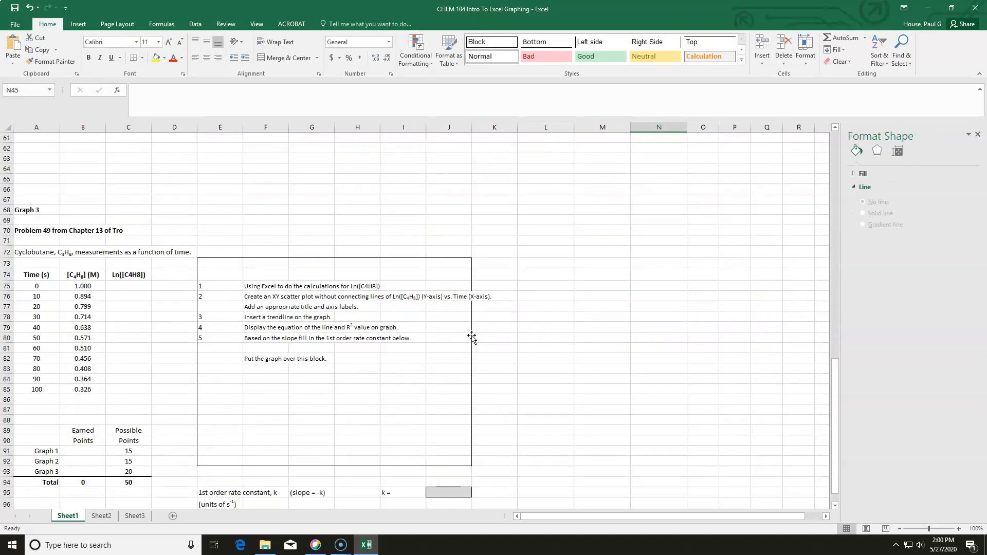
pyautogui.scroll(-2, 663, 333)
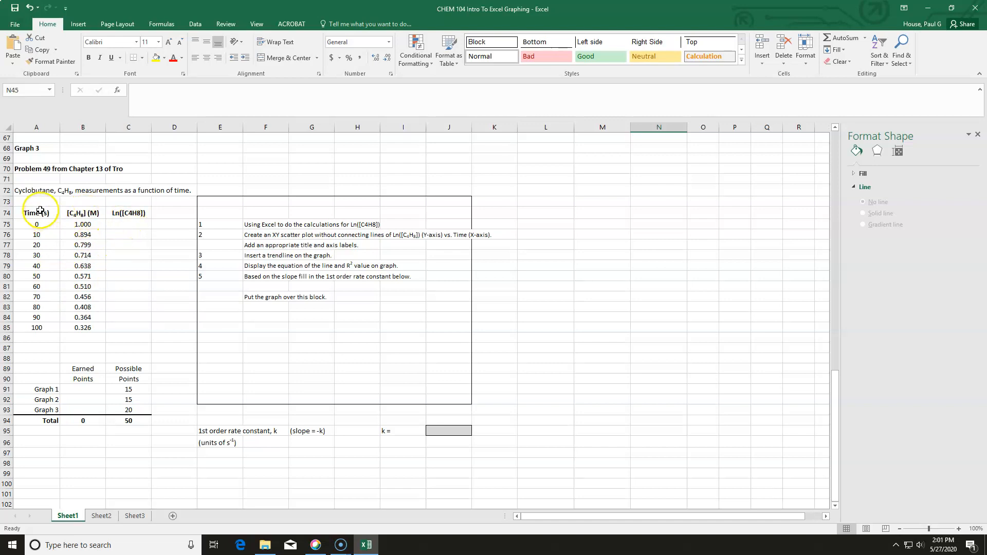
pyautogui.click(126, 225)
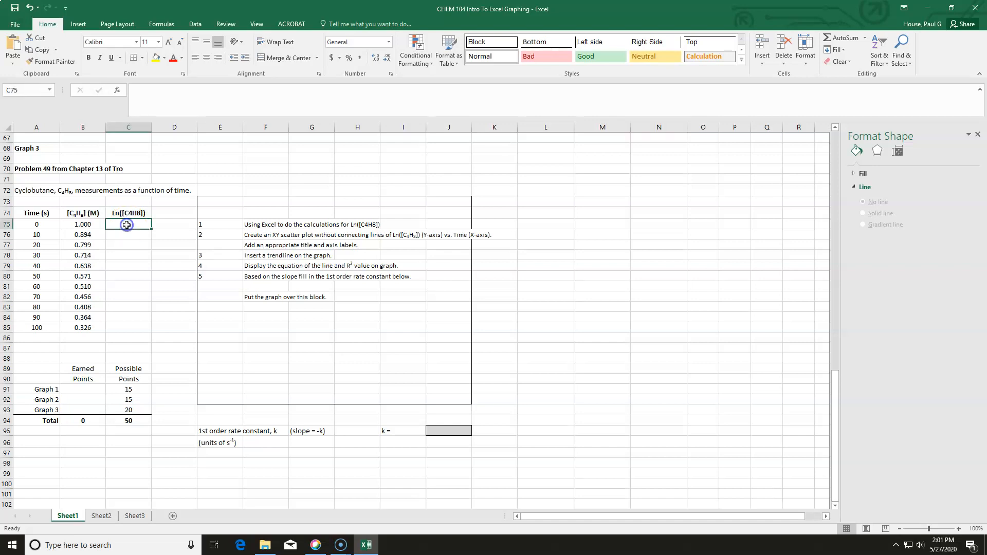
pyautogui.write('=')
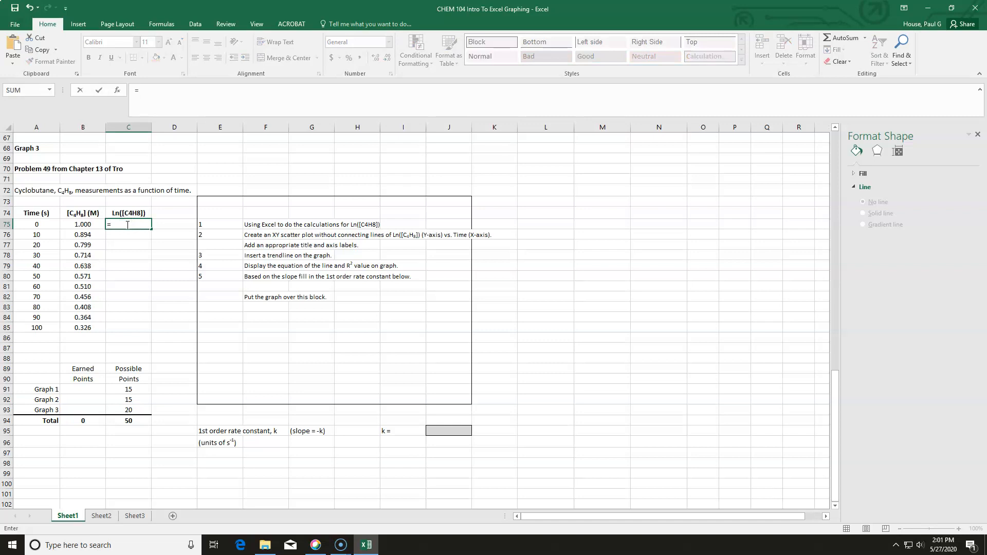
pyautogui.write('LN(')
pyautogui.click(89, 225)
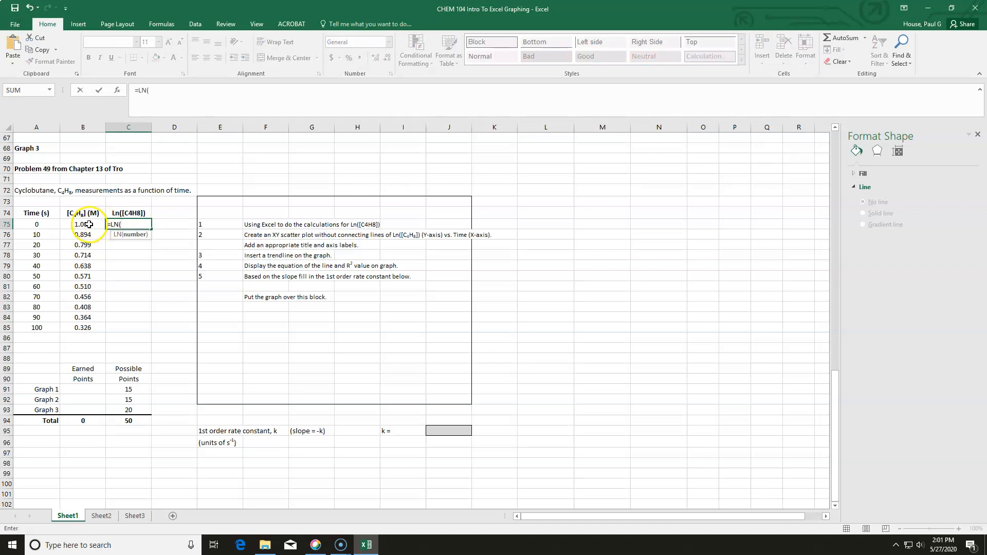
pyautogui.click(89, 224)
pyautogui.write(')')
pyautogui.press('Return')
# - Fill the LN formula down through row 85 and format those cells as Number with three decimal places
pyautogui.click(128, 224)
pyautogui.moveTo(151, 230); pyautogui.dragTo(152, 331)
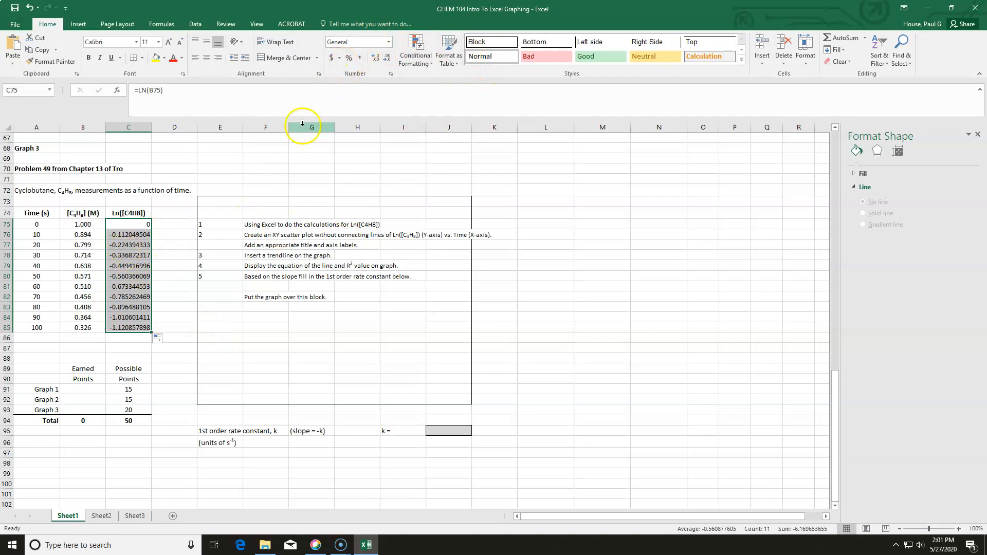
pyautogui.click(389, 42)
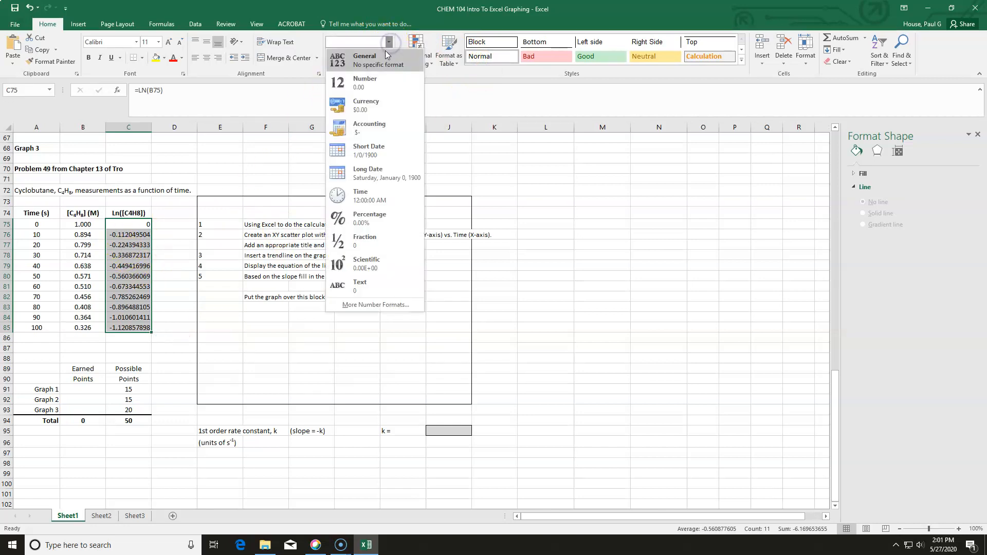
pyautogui.click(372, 78)
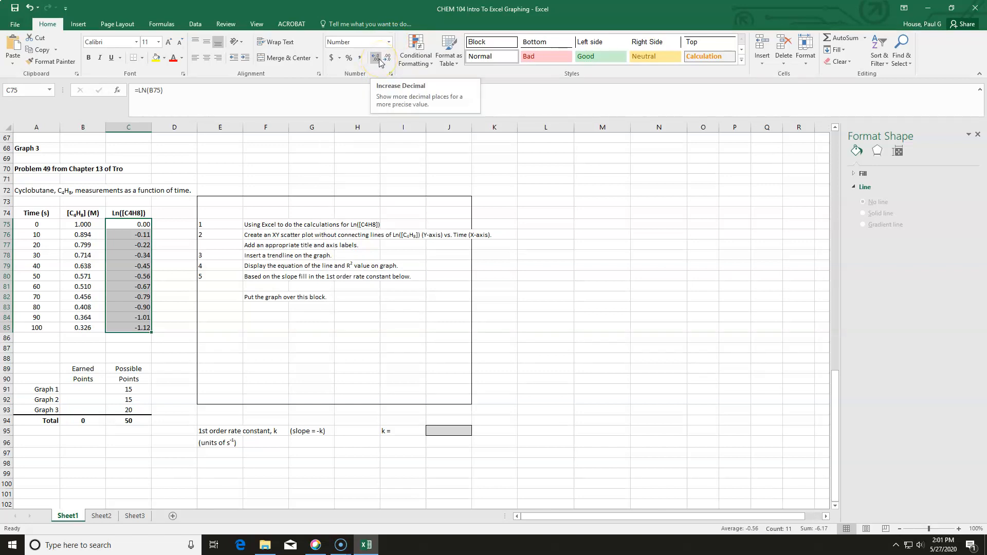
pyautogui.click(379, 59)
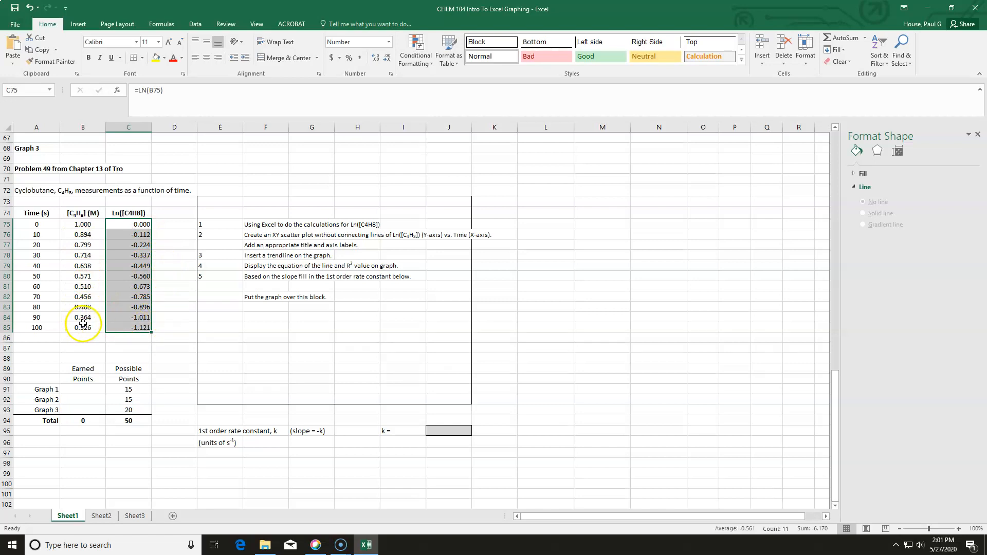
pyautogui.click(181, 323)
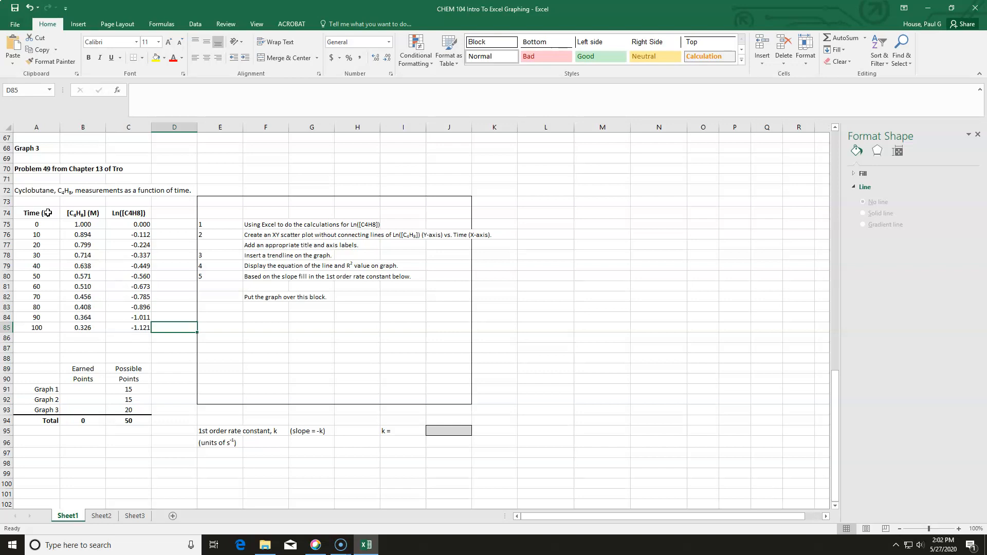
pyautogui.moveTo(47, 213); pyautogui.dragTo(48, 327)
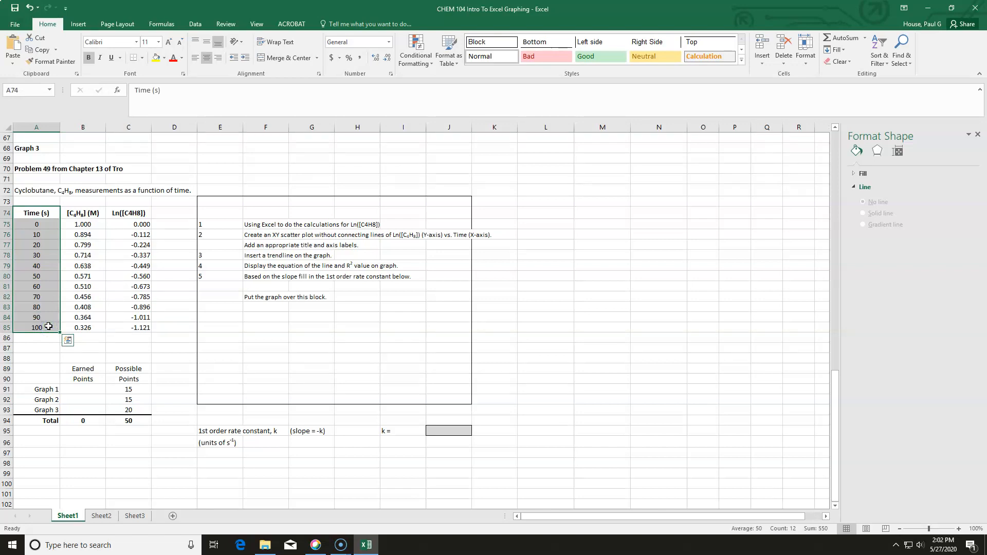
pyautogui.click(67, 341)
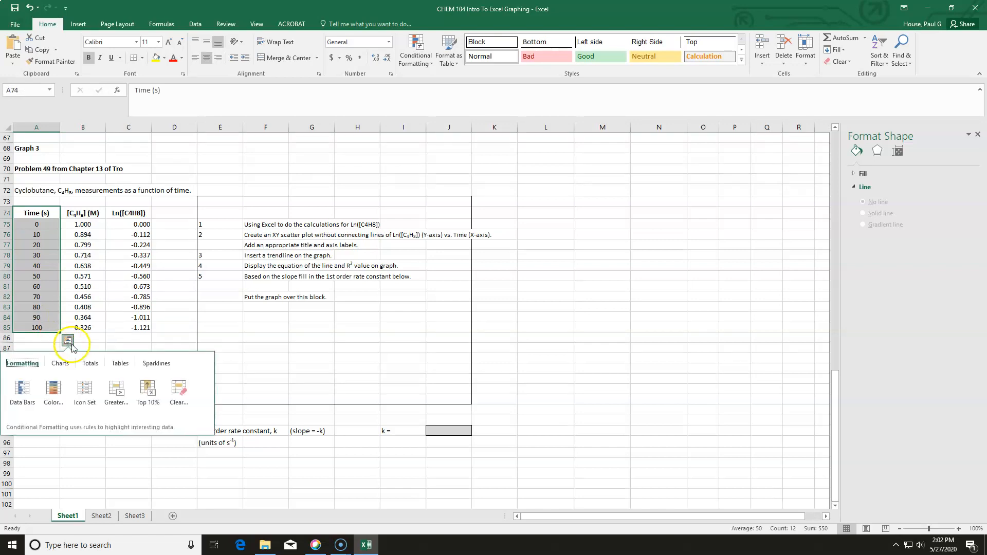
pyautogui.click(91, 345)
# - Select the Time (s) and Ln([C4H8]) columns, insert a markers-only scatter chart, and move it toward the instruction block
pyautogui.moveTo(32, 213); pyautogui.dragTo(34, 329)
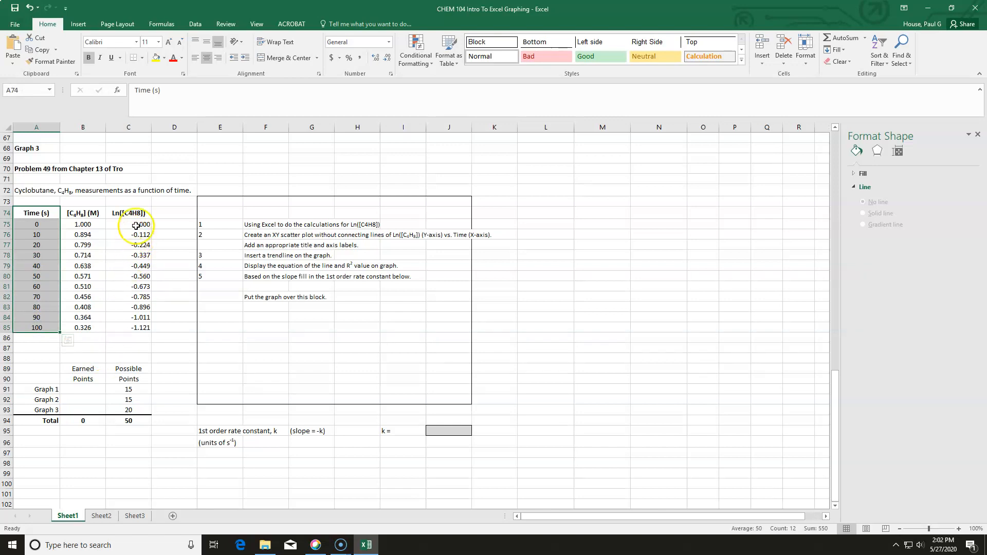
pyautogui.moveTo(133, 211); pyautogui.dragTo(139, 327)
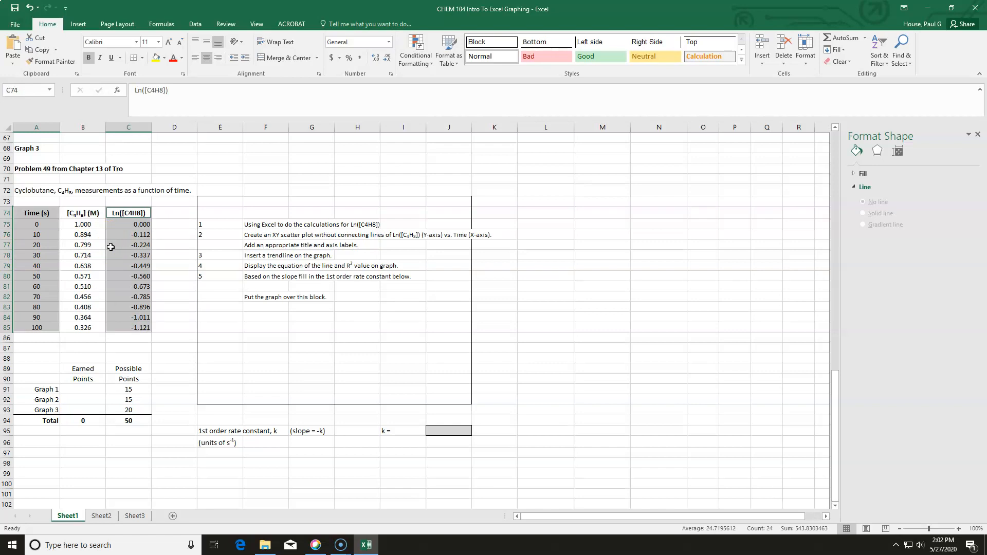
pyautogui.click(74, 26)
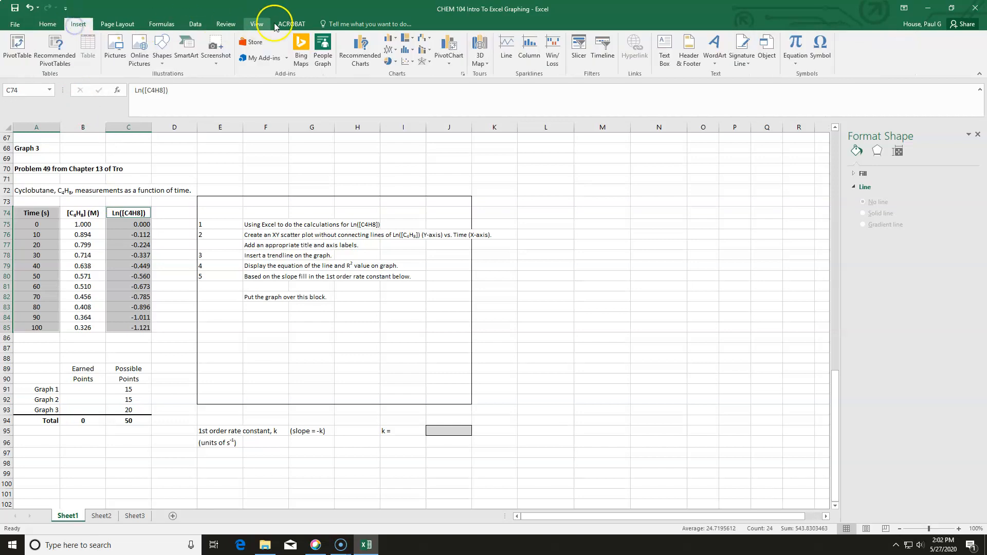
pyautogui.click(406, 64)
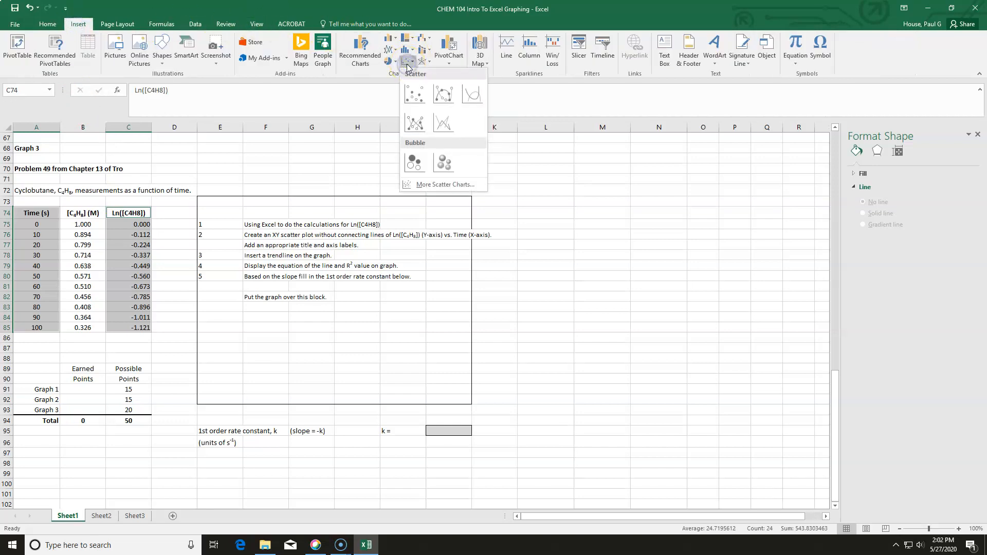
pyautogui.click(413, 91)
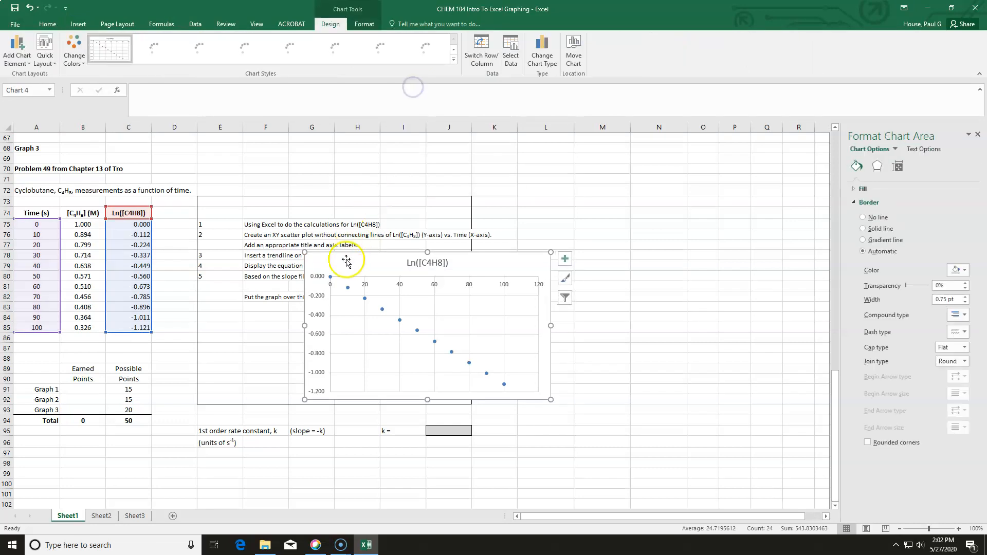
pyautogui.moveTo(407, 258); pyautogui.dragTo(456, 209)
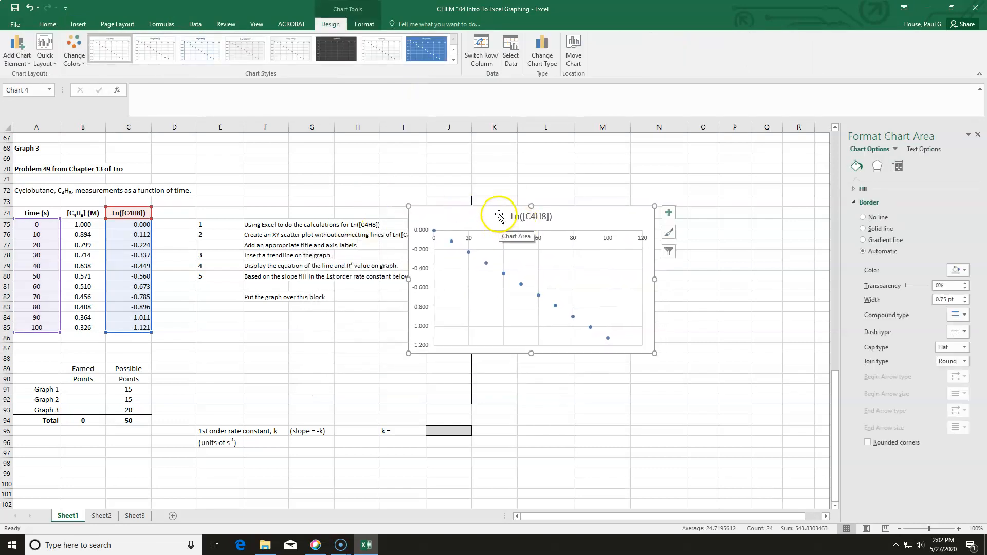